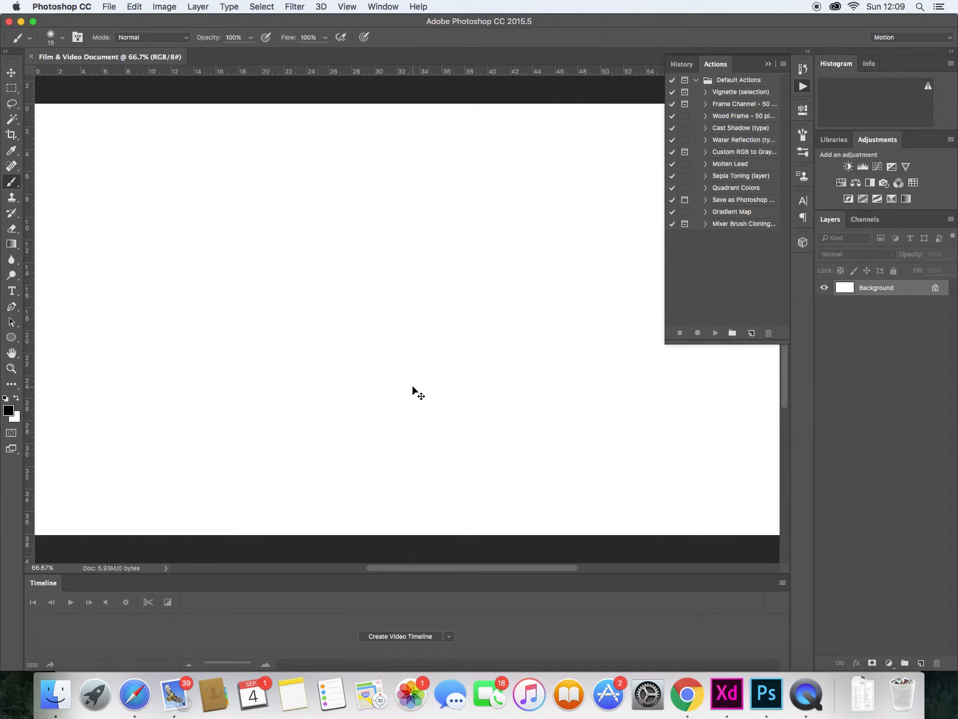
- Create a video timeline for the film and video document
key(super+minus)
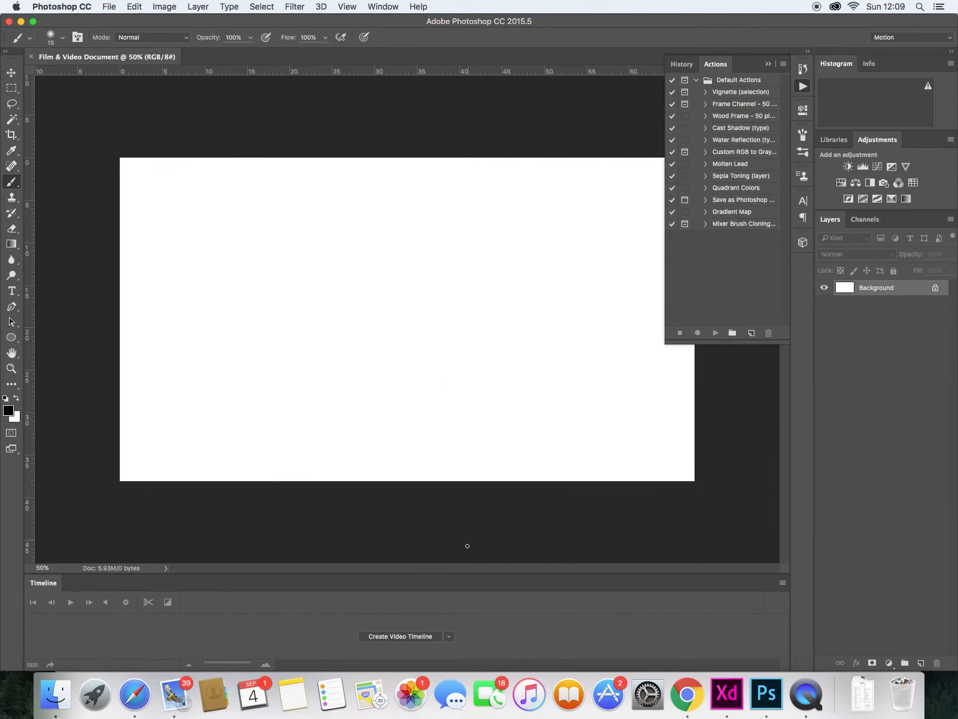
click(378, 7)
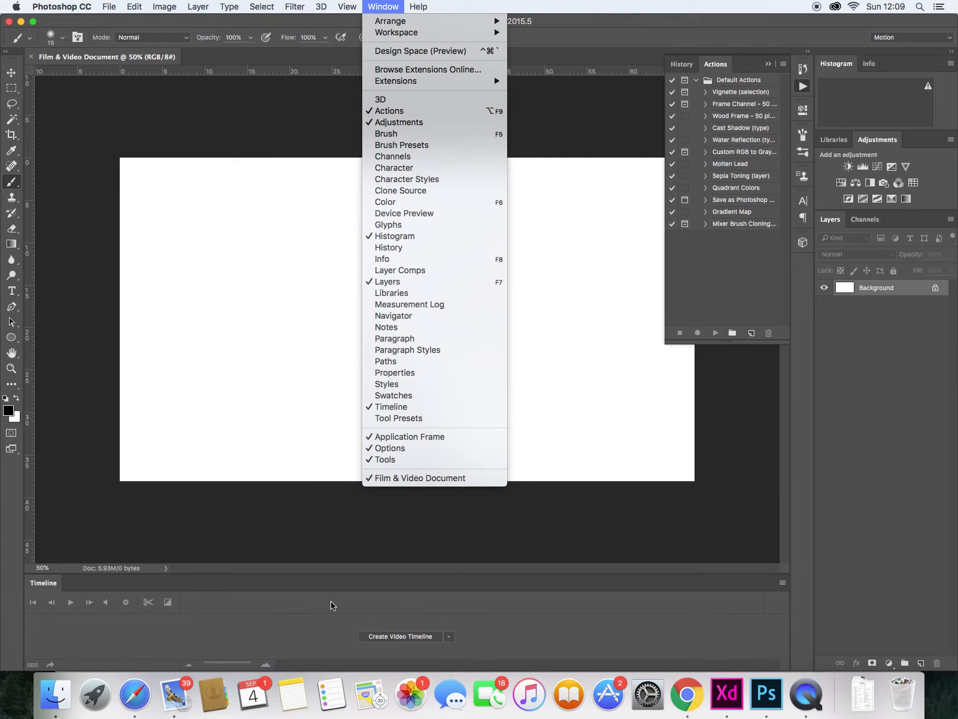
click(300, 624)
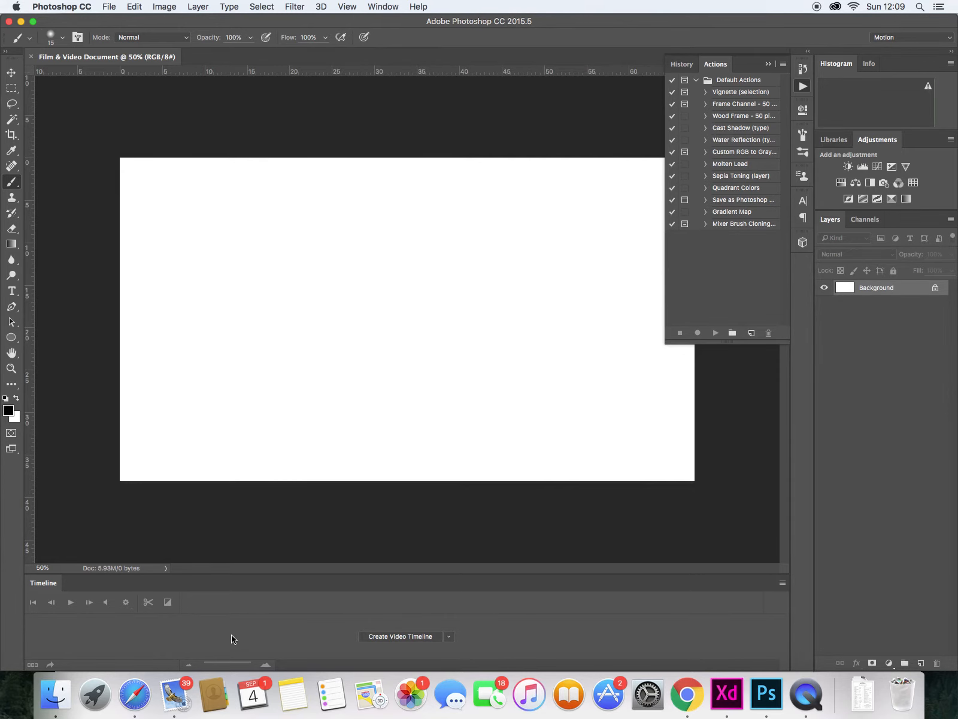
click(391, 637)
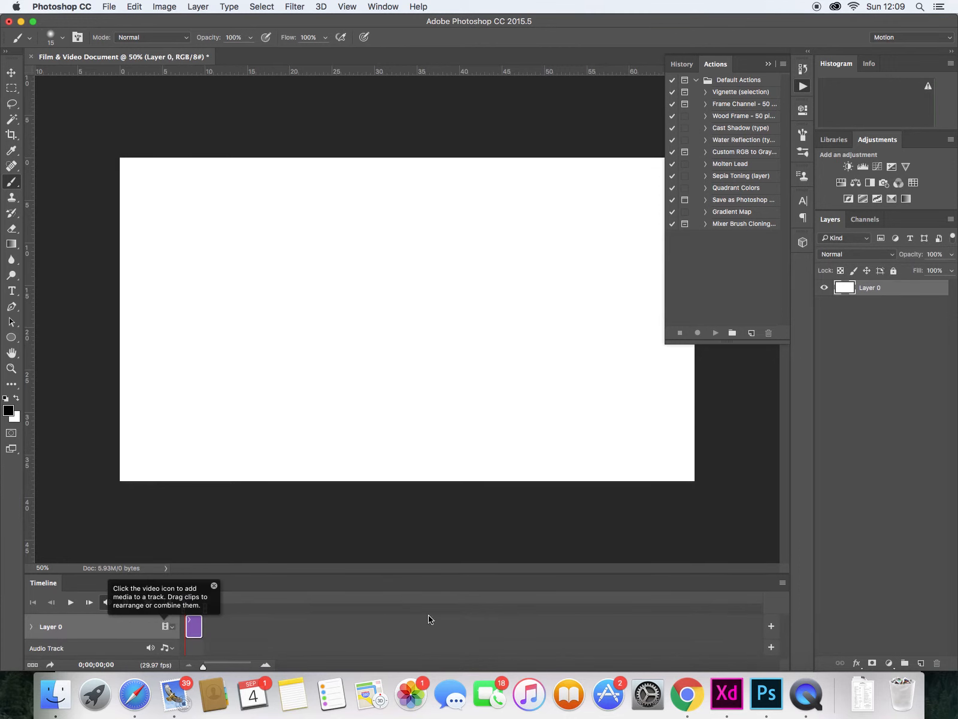
mouse_move(194, 626)
mouse_down()
mouse_move(251, 627)
mouse_move(186, 630)
mouse_move(207, 609)
mouse_up()
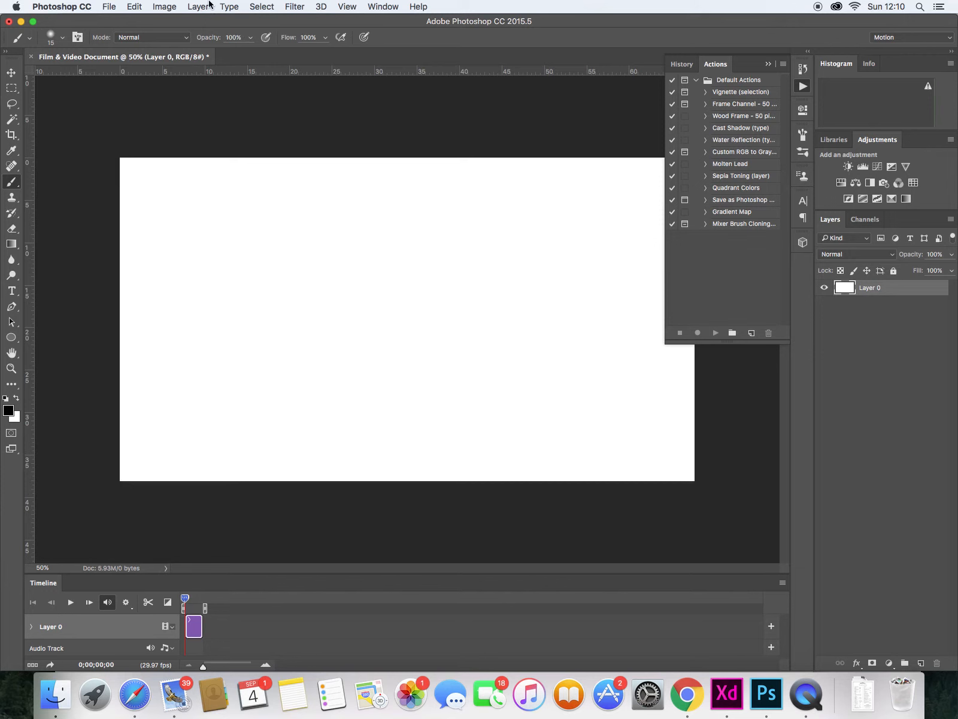
- Add a new blank video layer to the document
click(198, 7)
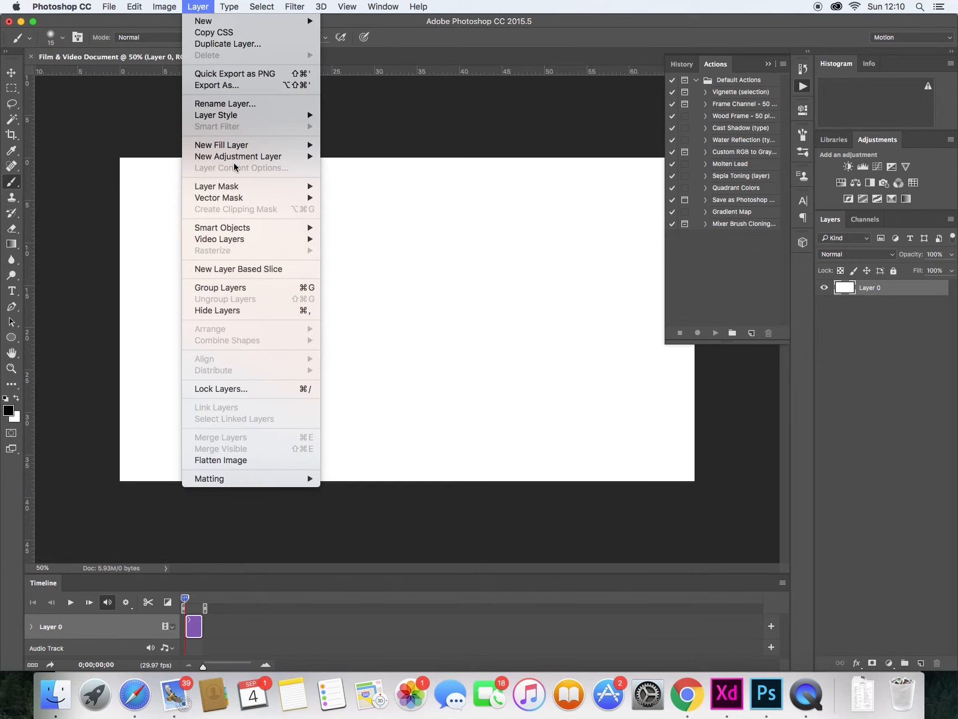
mouse_move(258, 241)
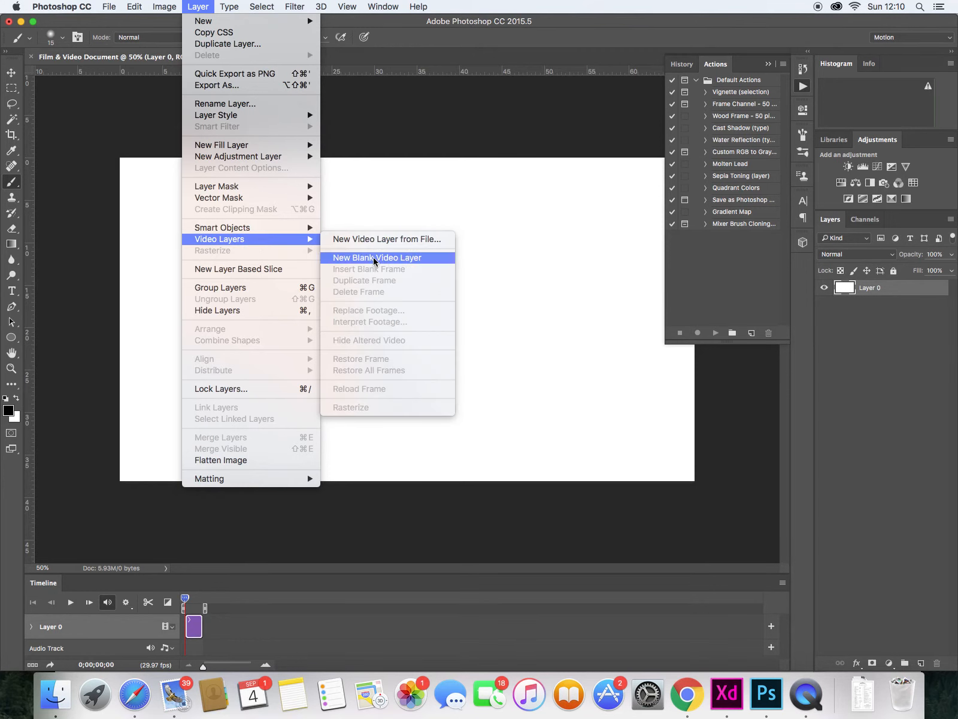
click(399, 259)
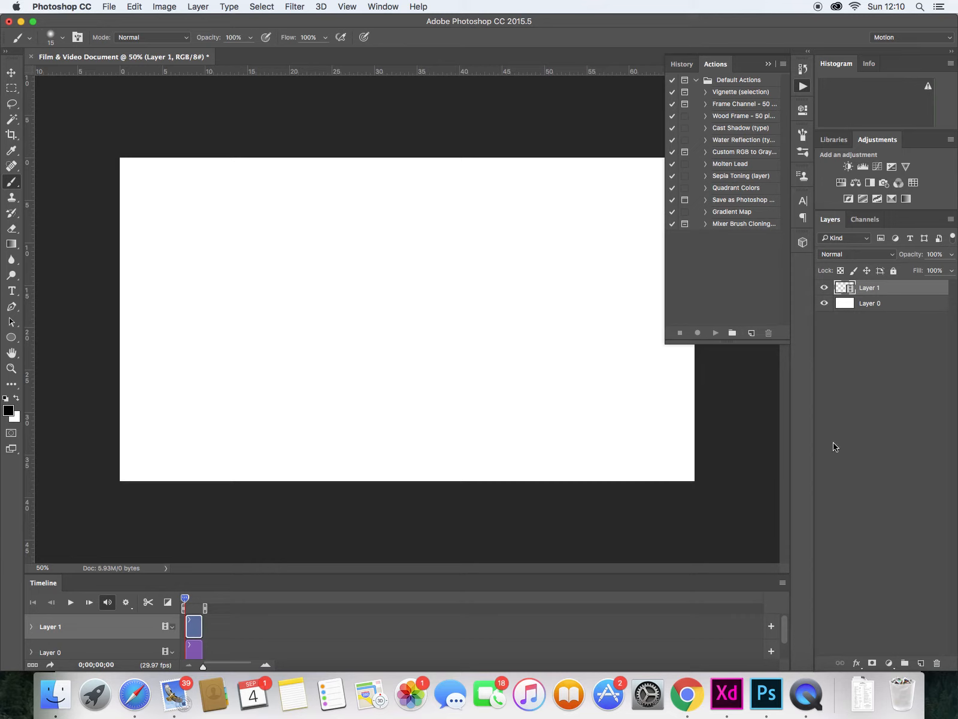
- Enable timeline shortcut keys and test stepping one frame forward and back
click(782, 584)
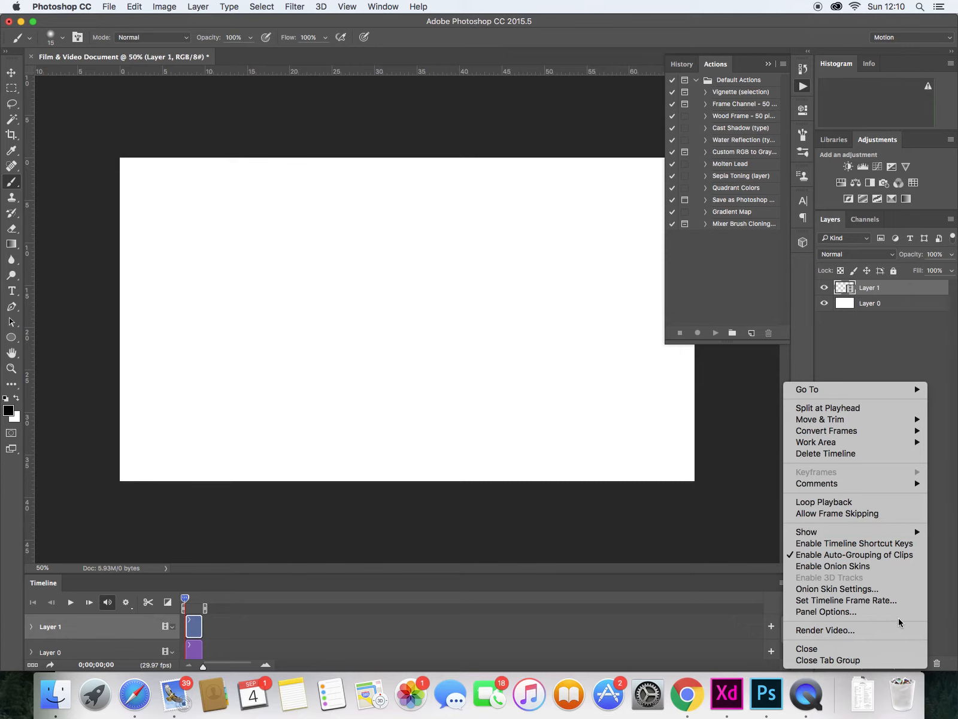
click(905, 544)
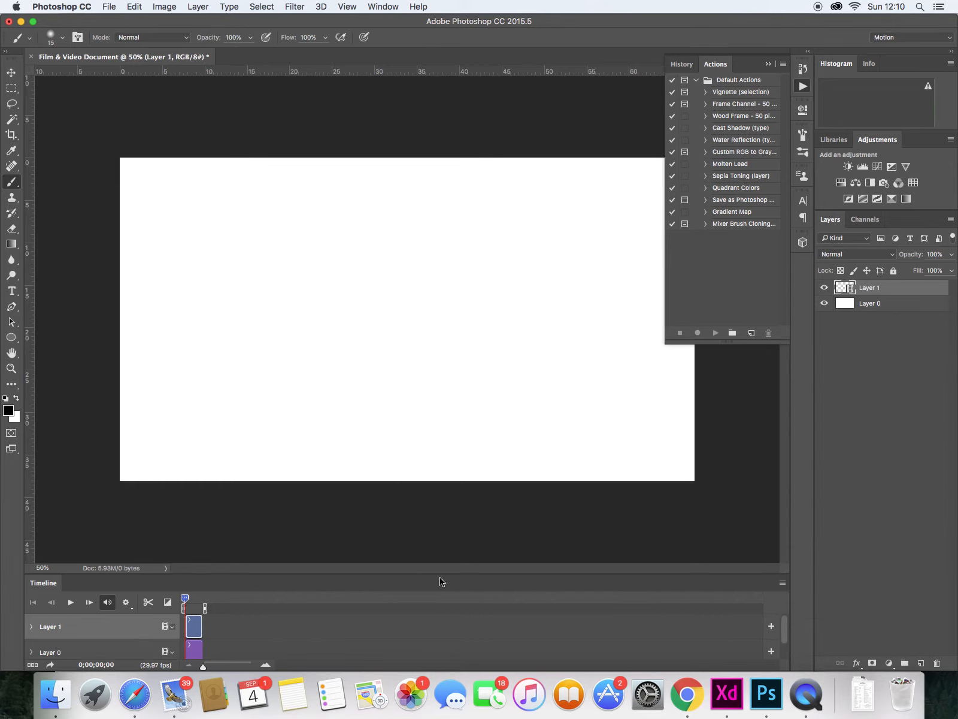
key(Right)
key(Left)
- Choose a hard round brush of about 17 px and dab a dot on the canvas
click(62, 42)
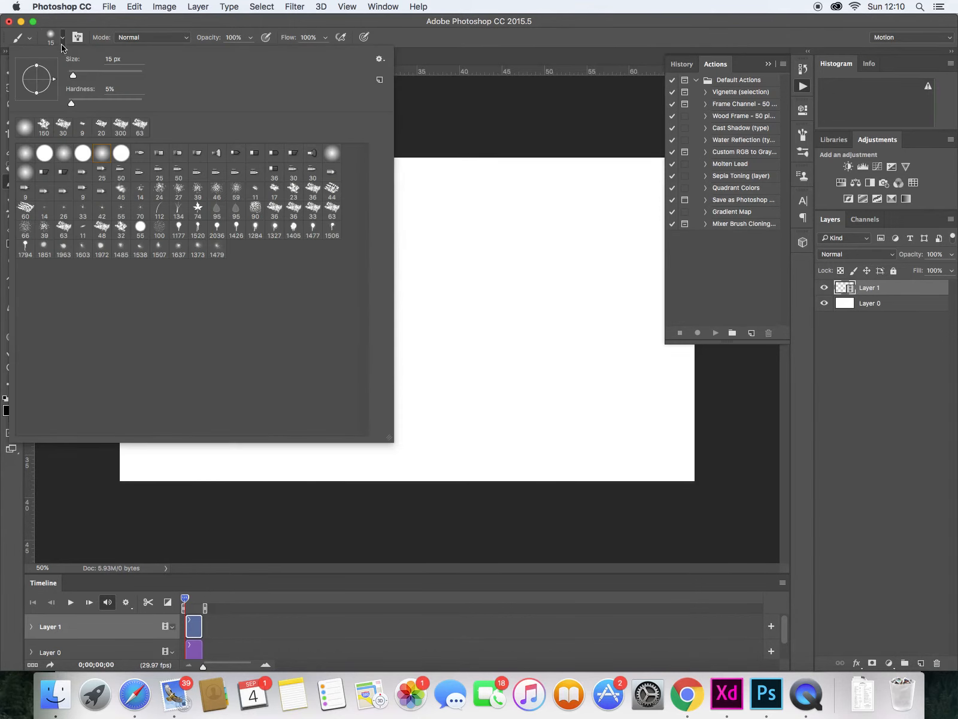
click(44, 153)
drag(73, 78, 76, 78)
click(467, 319)
click(468, 319)
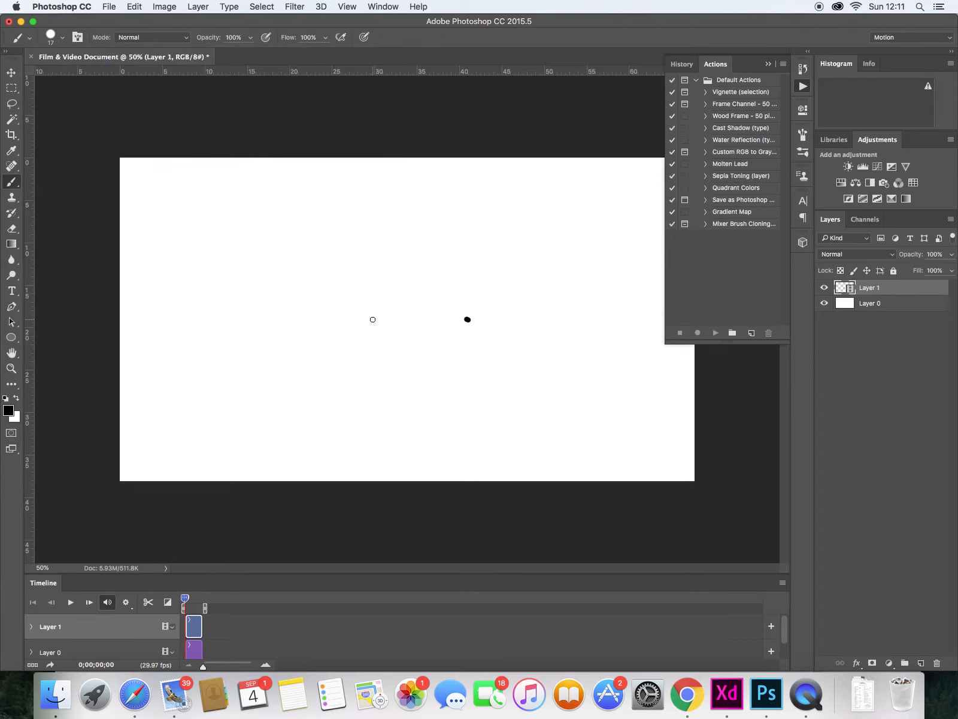
- Reduce the brush size to 9 px and draw a partial circle on the first frame
key(bracketleft)
key(bracketleft)
drag(380, 294, 416, 329)
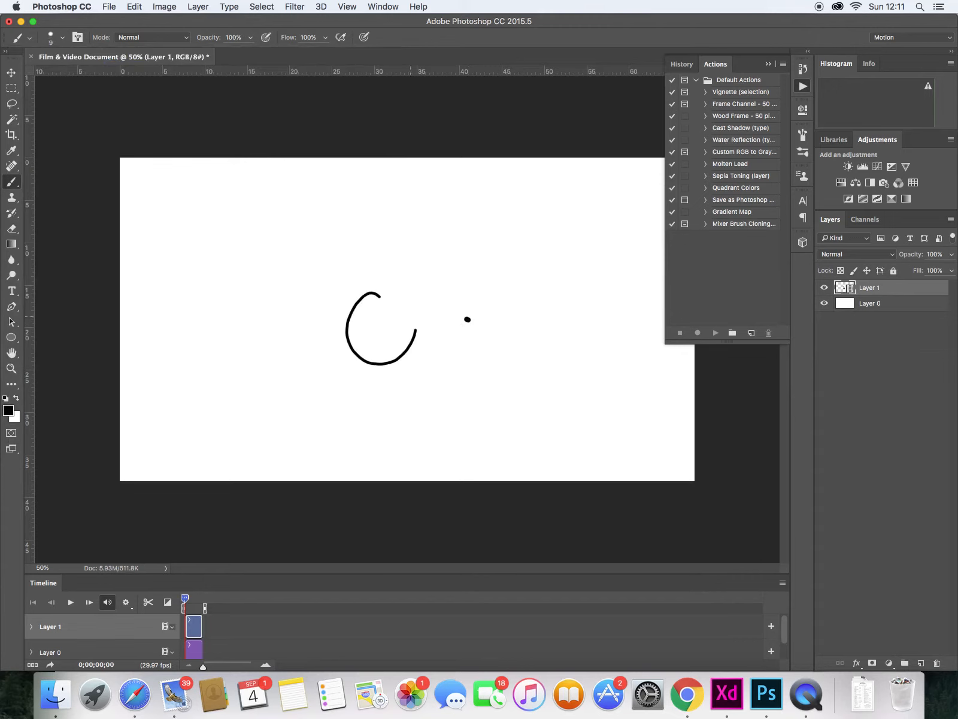
- Move to the second frame and sketch a circle there with a couple of strokes
key(Right)
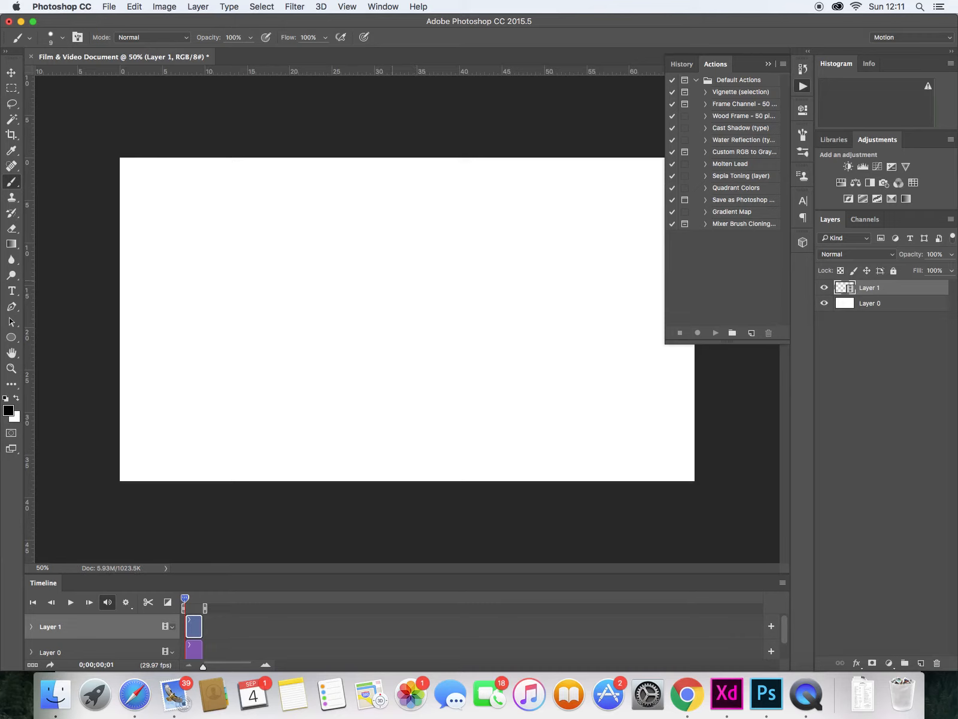
click(399, 291)
drag(389, 280, 412, 334)
key(Left)
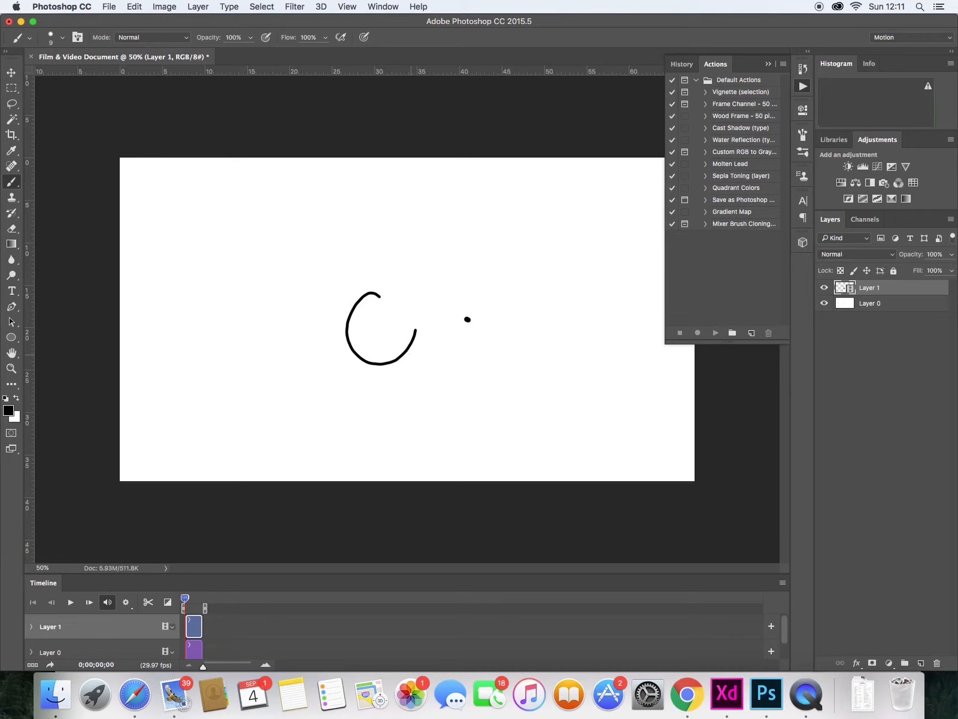
key(Right)
drag(384, 266, 422, 336)
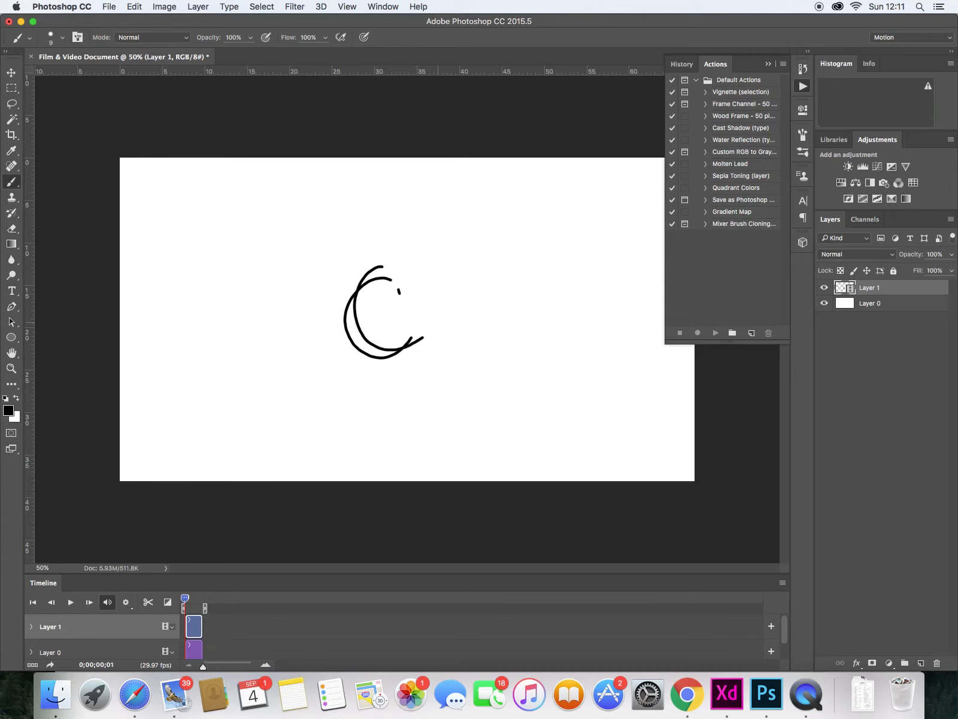
- Advance through the following frames, drawing the circle slightly lower on each
key(Right)
mouse_move(393, 272)
mouse_down()
mouse_move(411, 342)
mouse_move(386, 270)
mouse_move(357, 295)
mouse_move(401, 288)
mouse_move(348, 375)
mouse_move(407, 320)
mouse_up()
key(Right)
key(Right)
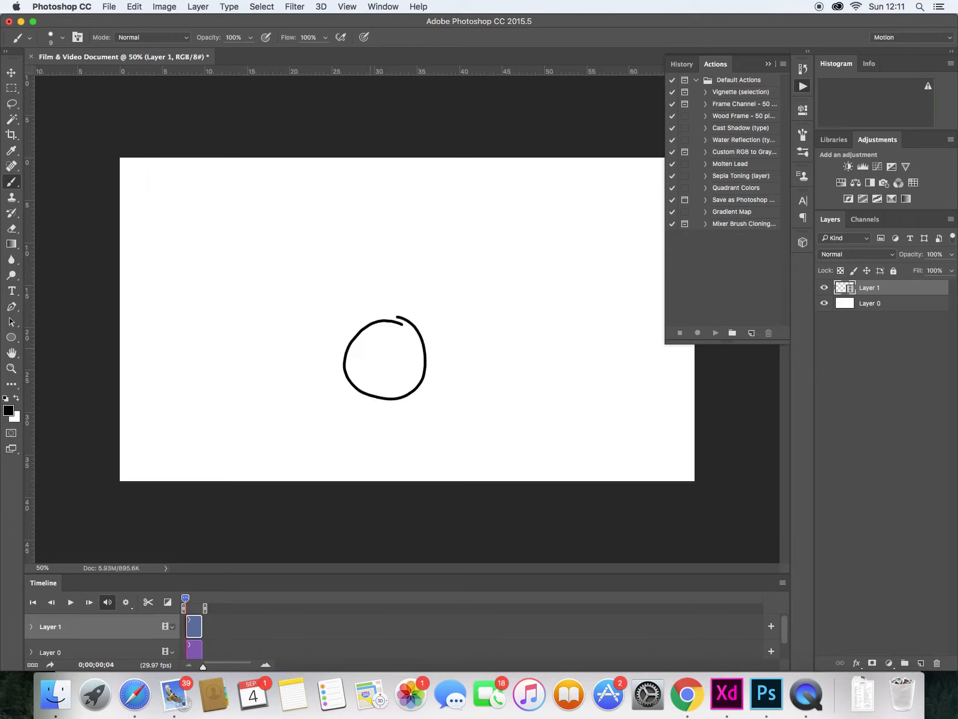
key(Right)
- Play the animation, enable onion skins, and step back two frames
key(space)
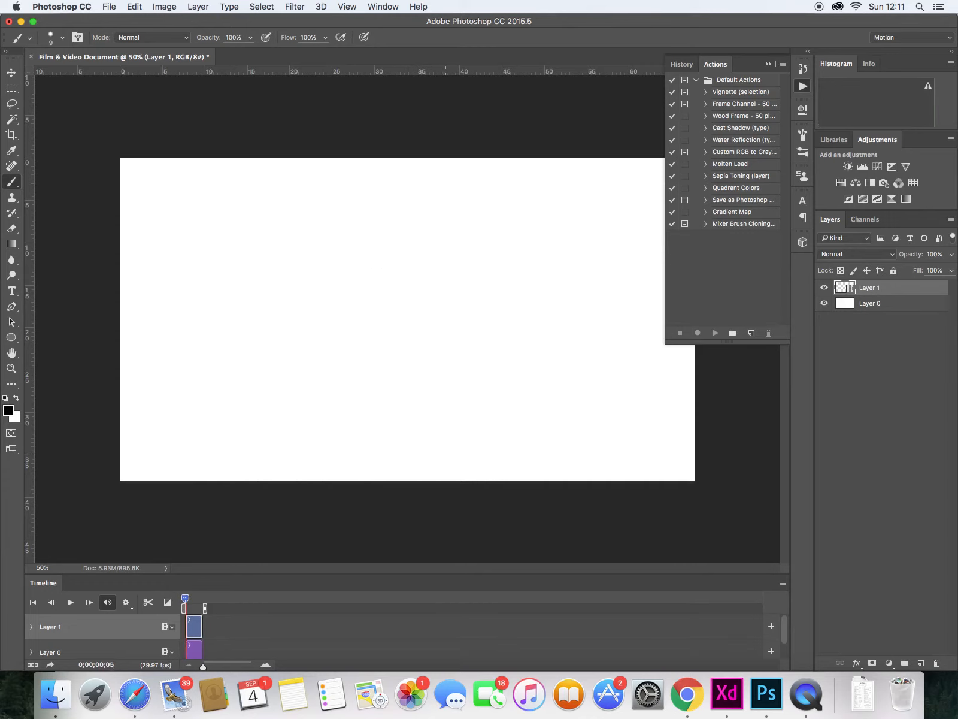
click(782, 582)
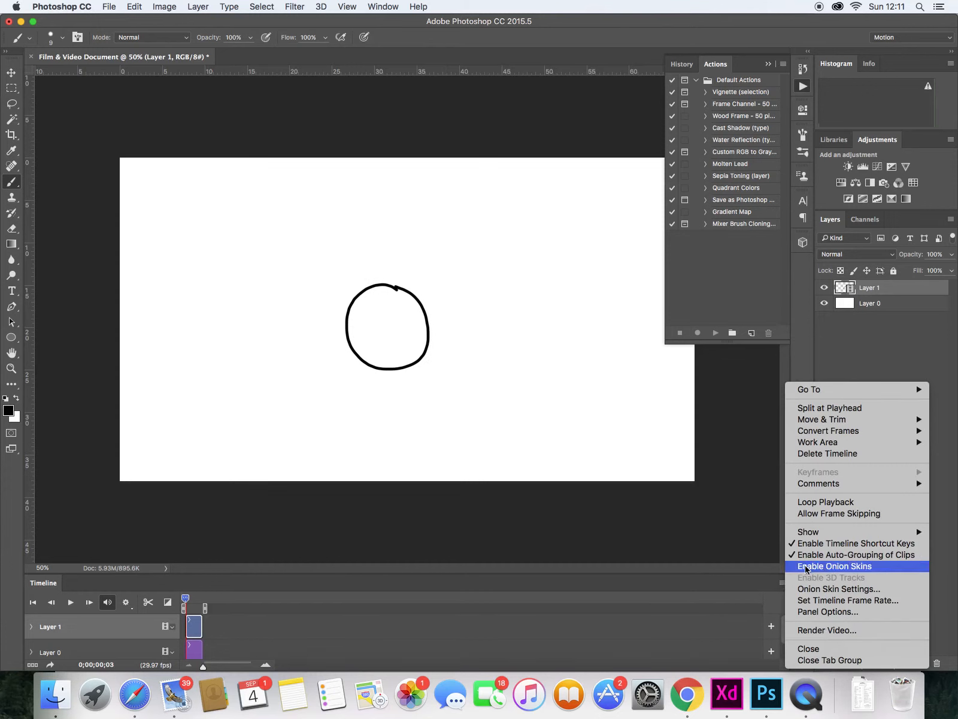
click(831, 564)
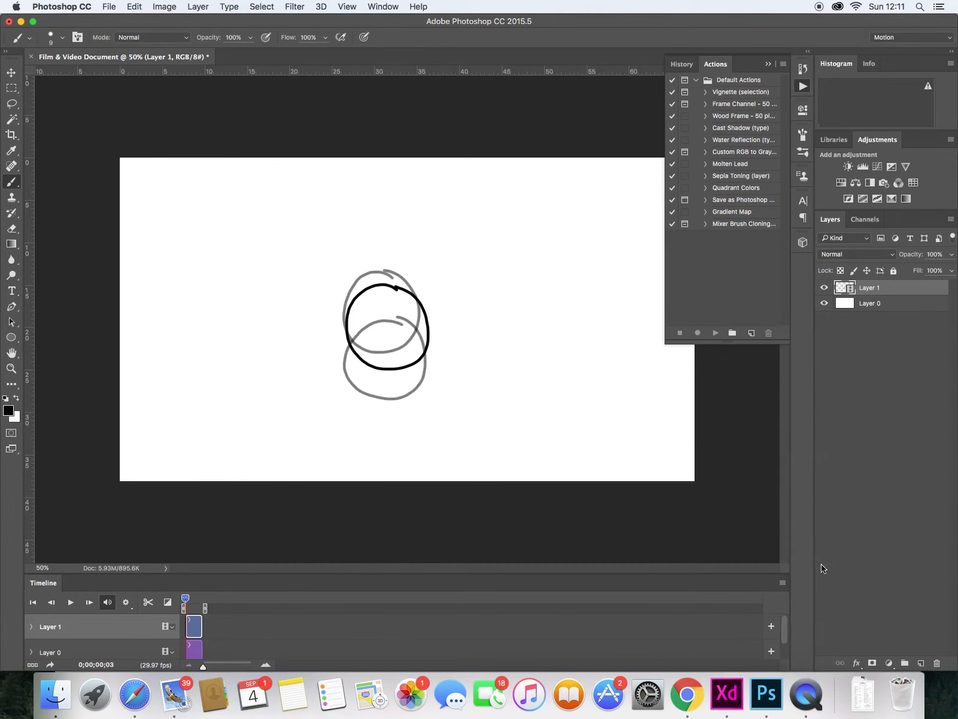
key(Left)
key(Left)
- Review the onion skin options without changing them
click(782, 582)
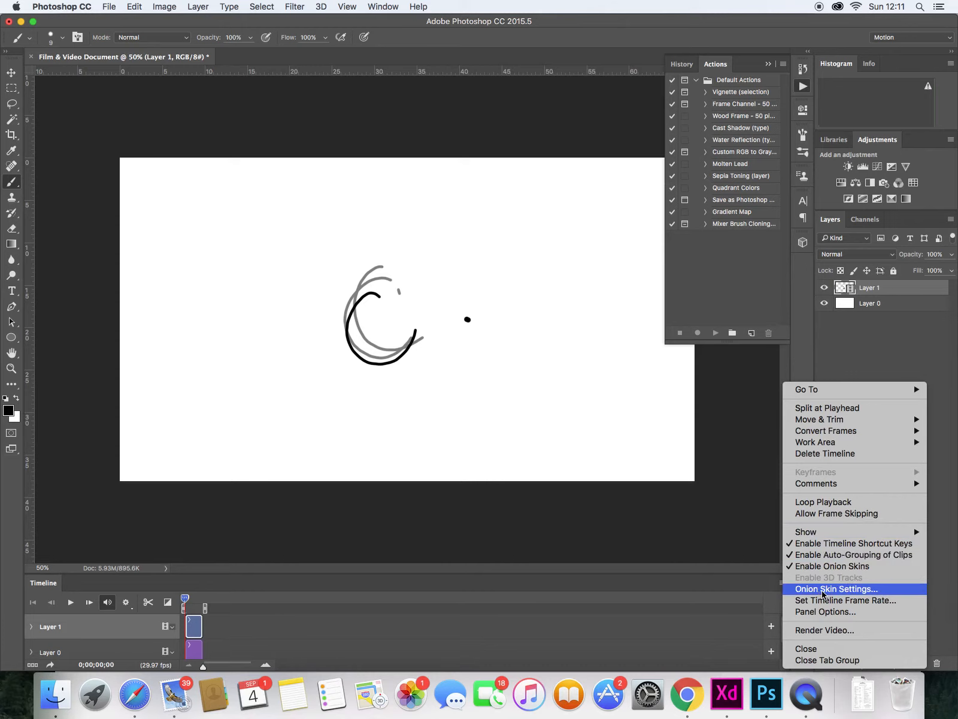
click(846, 589)
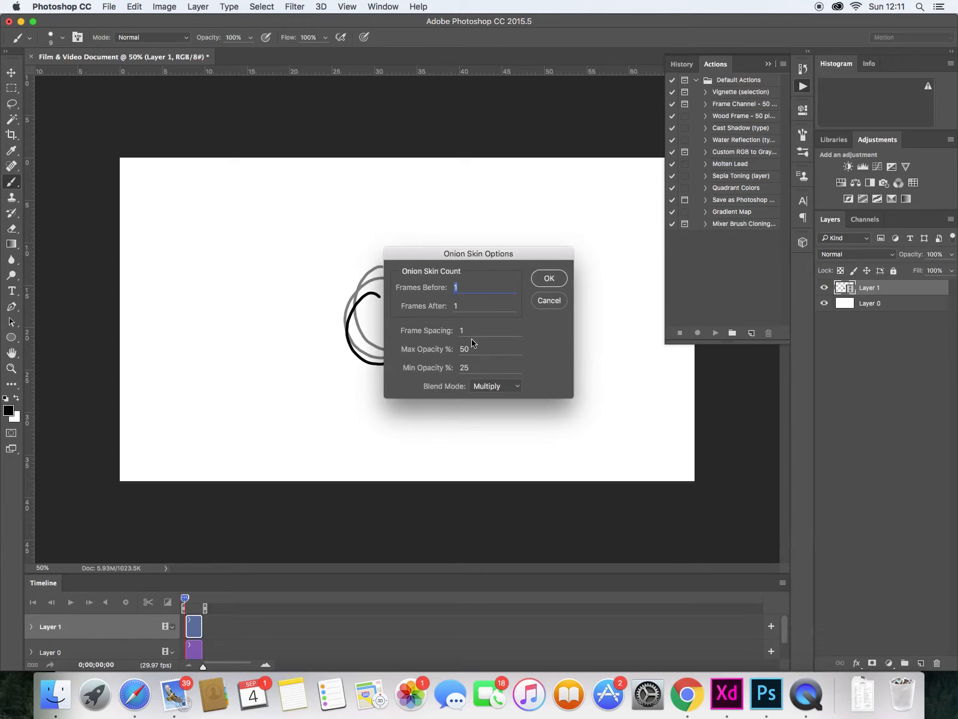
click(548, 301)
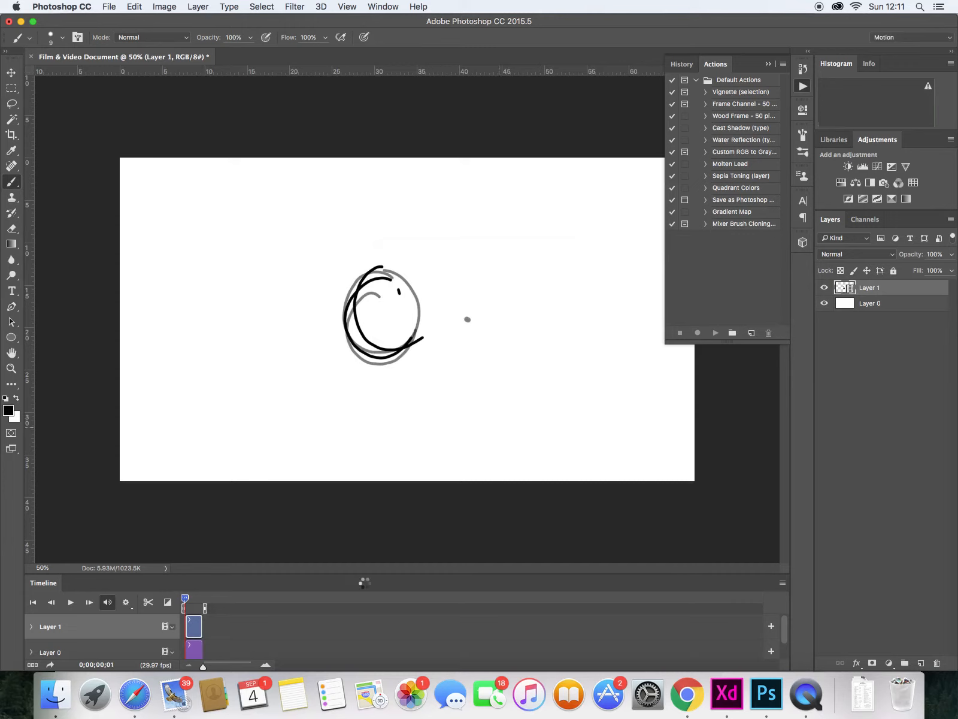
- Step through the frames and turn onion skins off
key(Left)
key(Right)
click(782, 582)
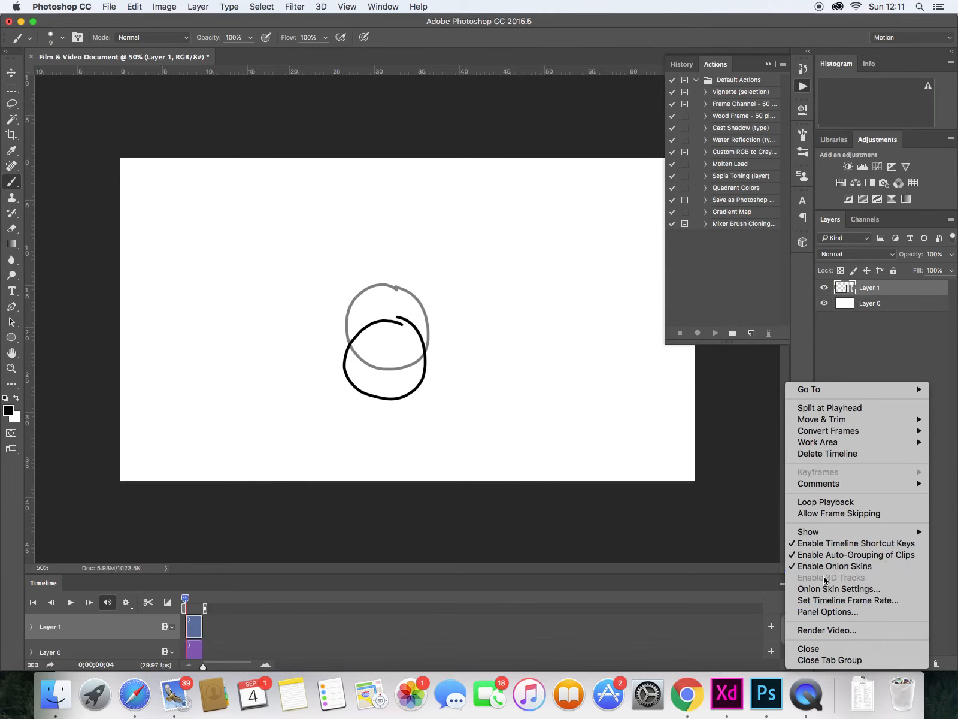
click(840, 571)
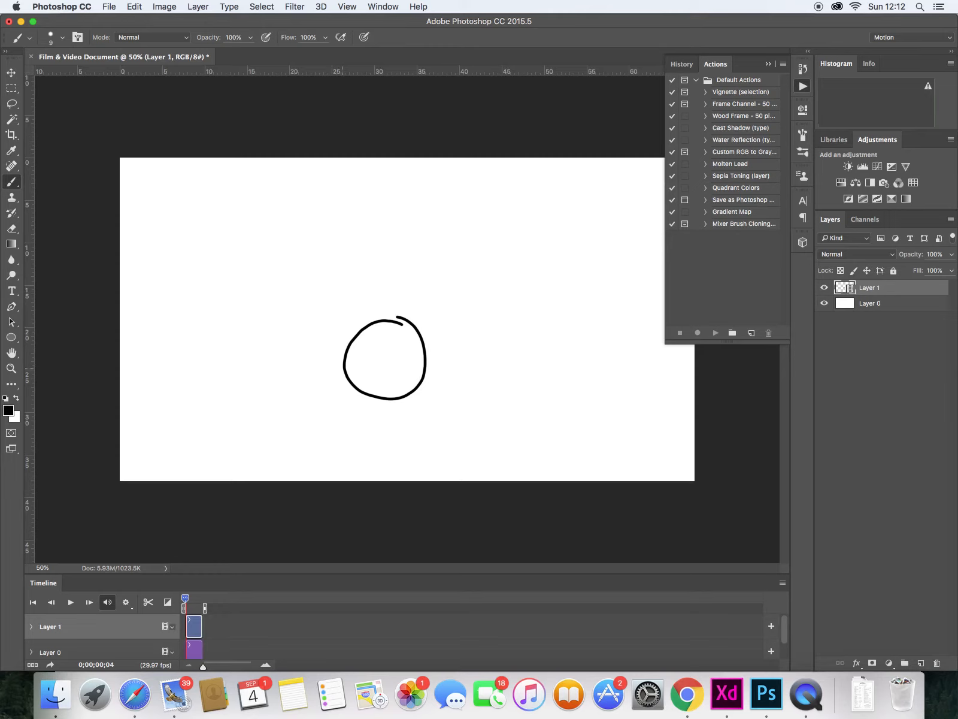
click(345, 9)
click(345, 9)
click(344, 10)
click(337, 9)
- Draw a horizontal bar with end posts and three vertical ticks in the canvas's lower-right corner
drag(536, 447, 671, 438)
drag(531, 415, 542, 467)
drag(675, 414, 673, 464)
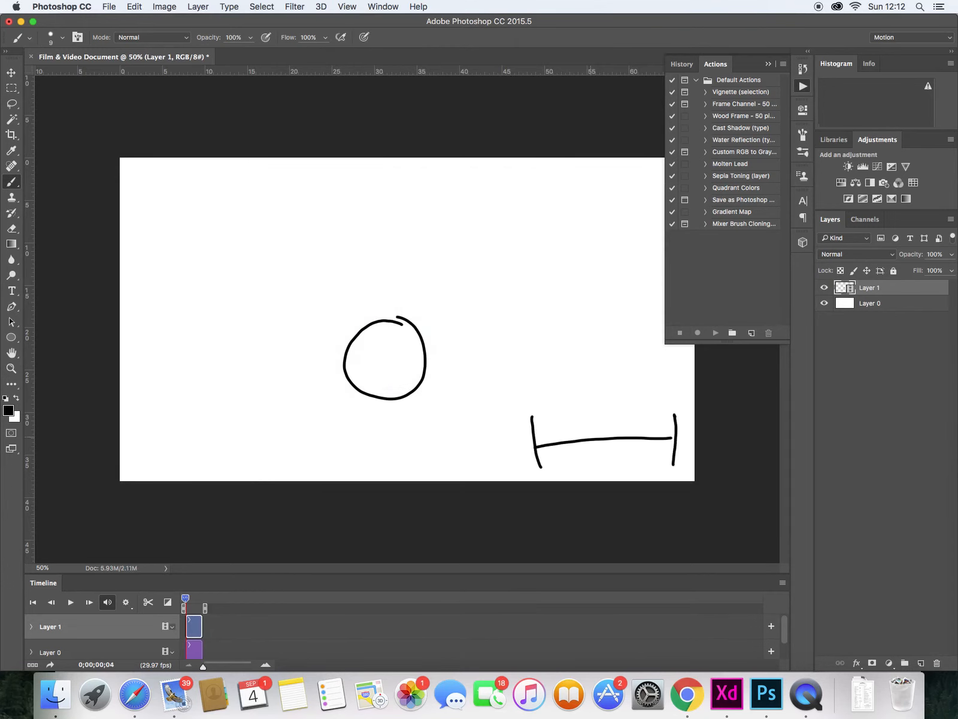
drag(598, 418, 606, 456)
drag(568, 427, 578, 458)
mouse_move(618, 427)
mouse_down()
mouse_move(620, 445)
mouse_move(651, 458)
mouse_up()
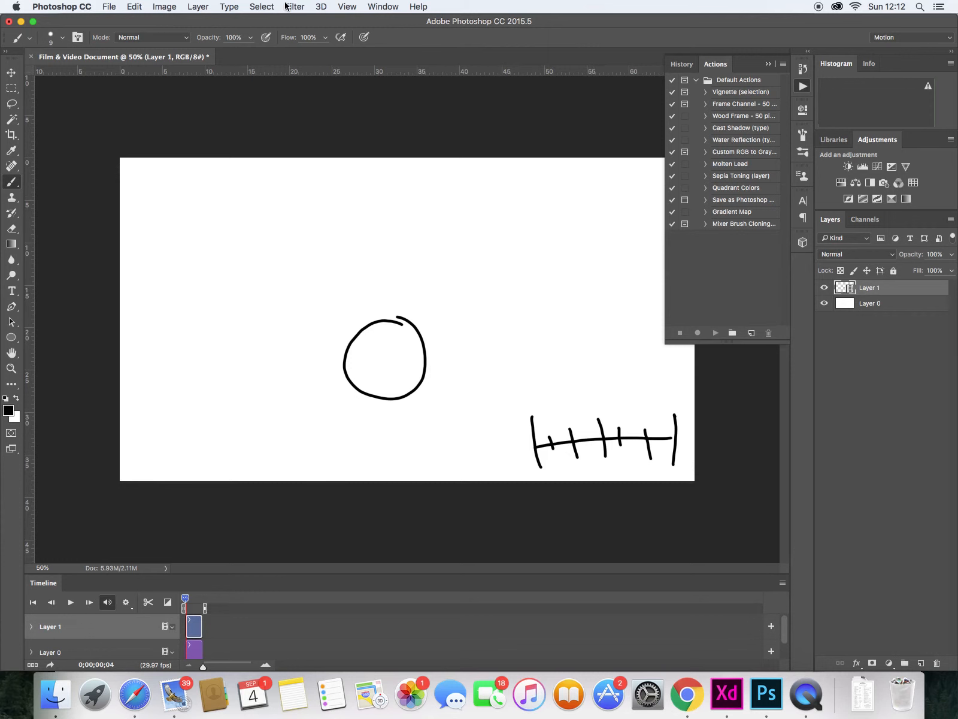
- Insert a blank frame after the current frame and step back through the earlier frames
click(198, 7)
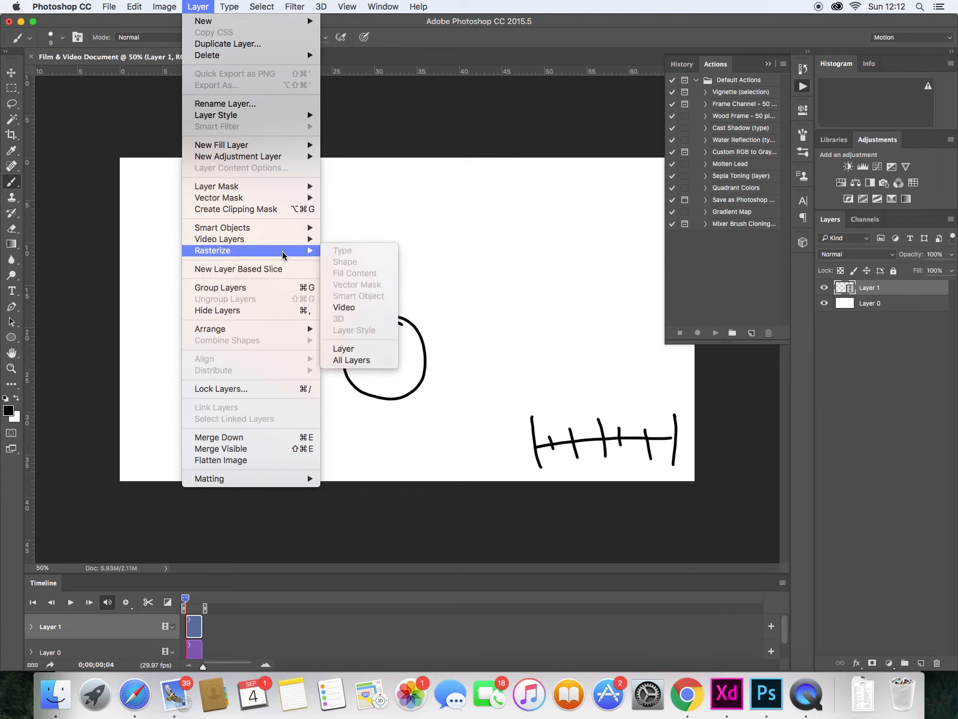
mouse_move(291, 240)
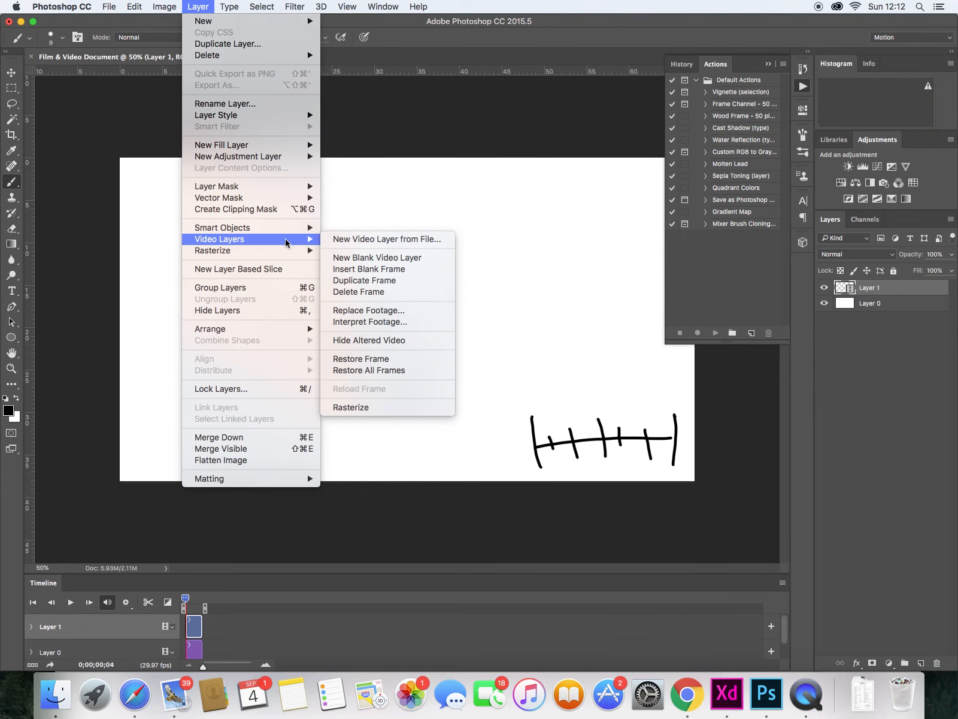
click(407, 268)
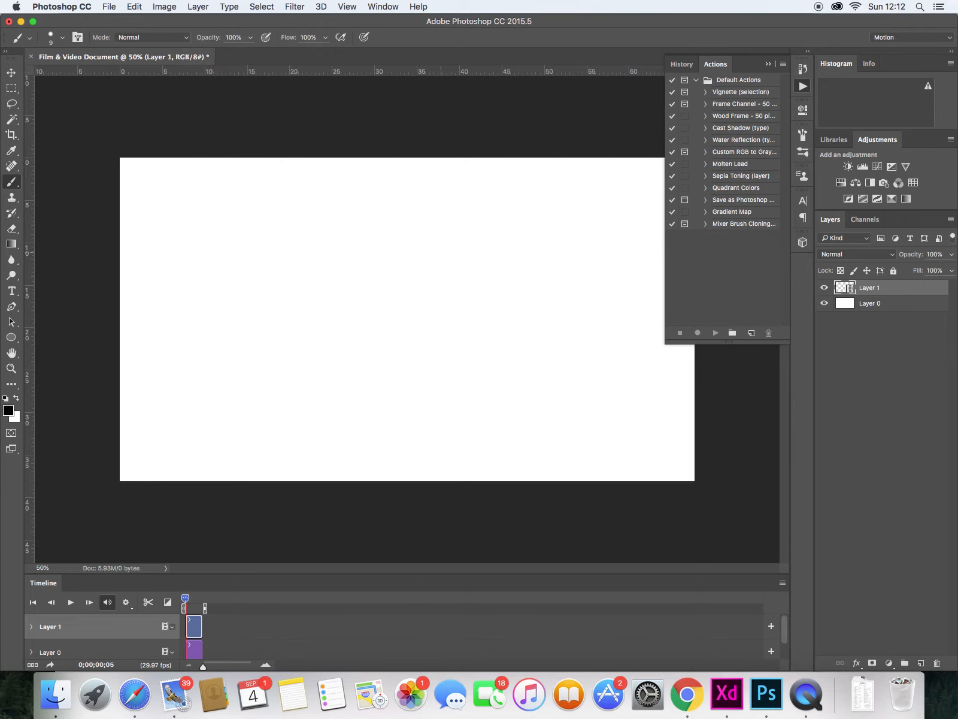
key(Left)
key(Left)
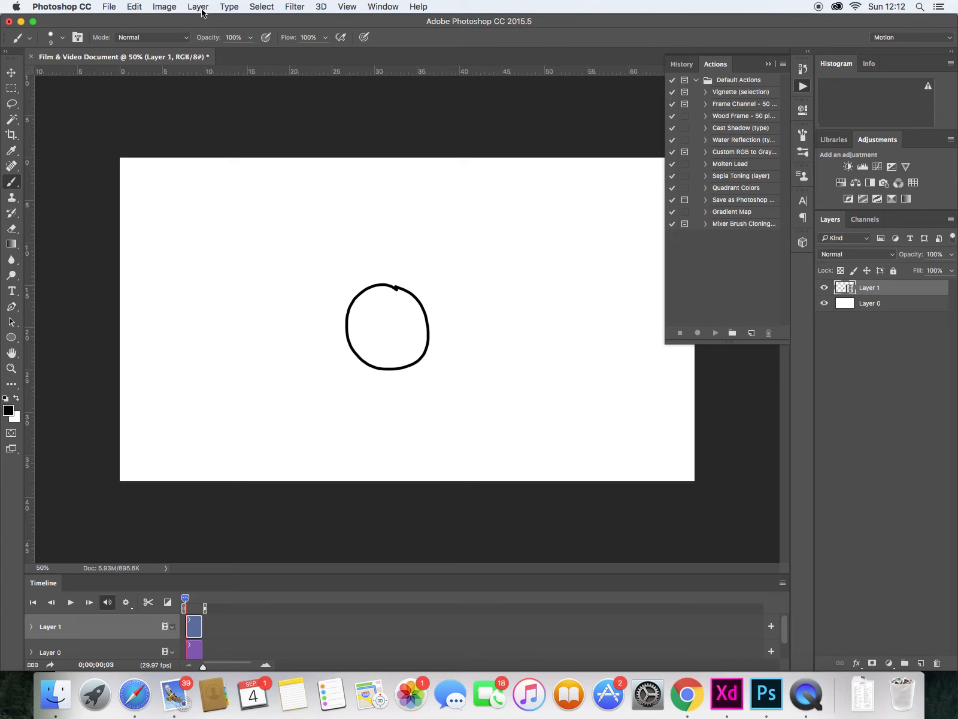
key(Left)
- Insert another blank frame after frame 2 and step back to review it
click(202, 8)
click(203, 6)
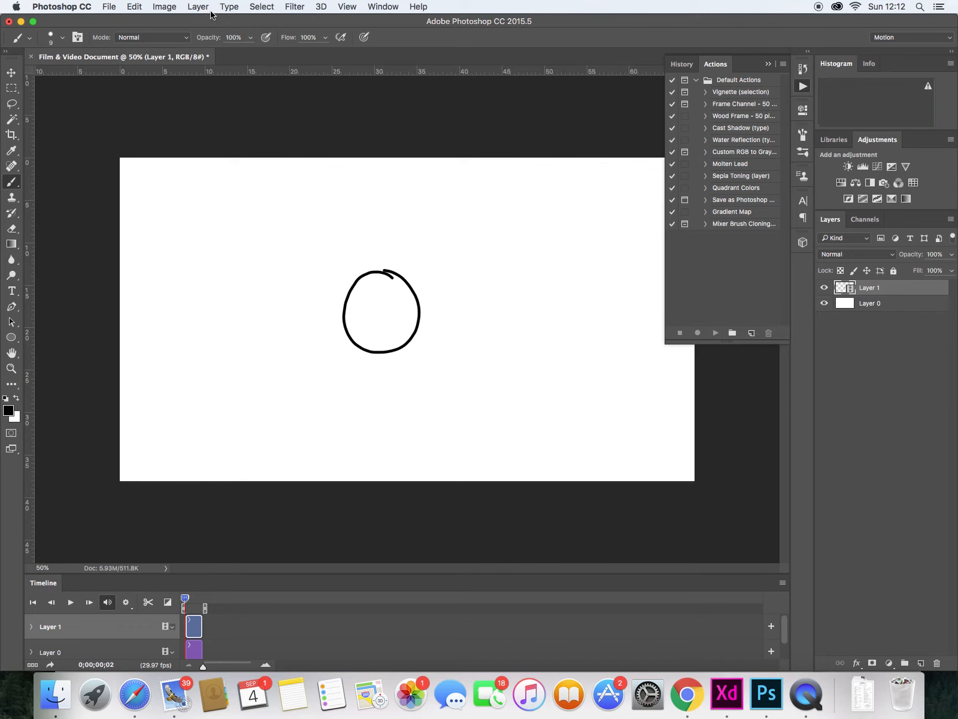
click(198, 7)
mouse_move(281, 234)
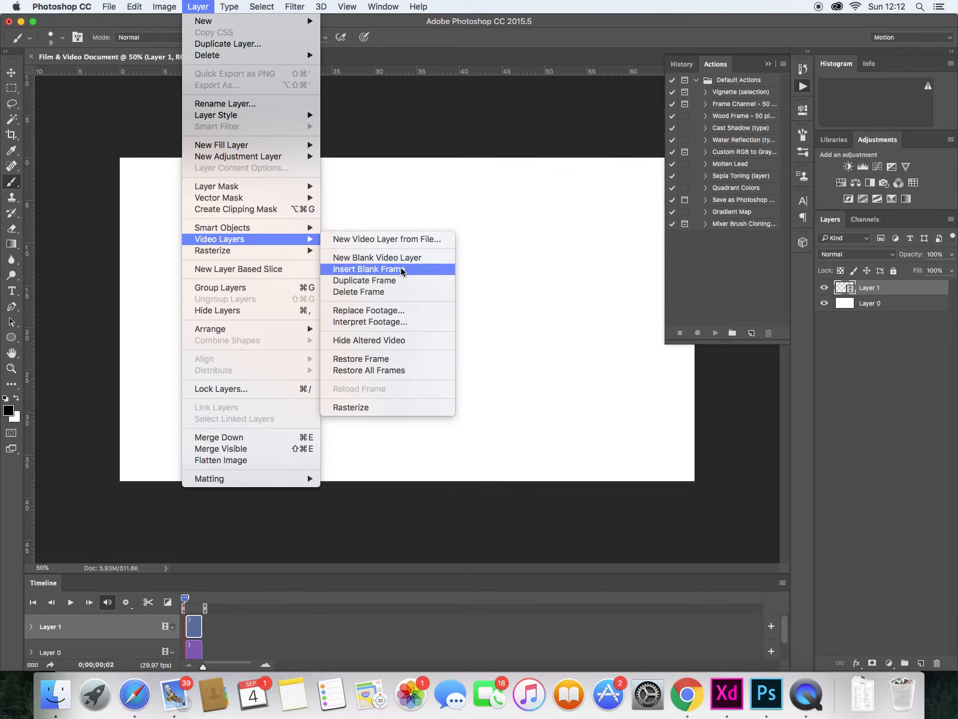
click(403, 271)
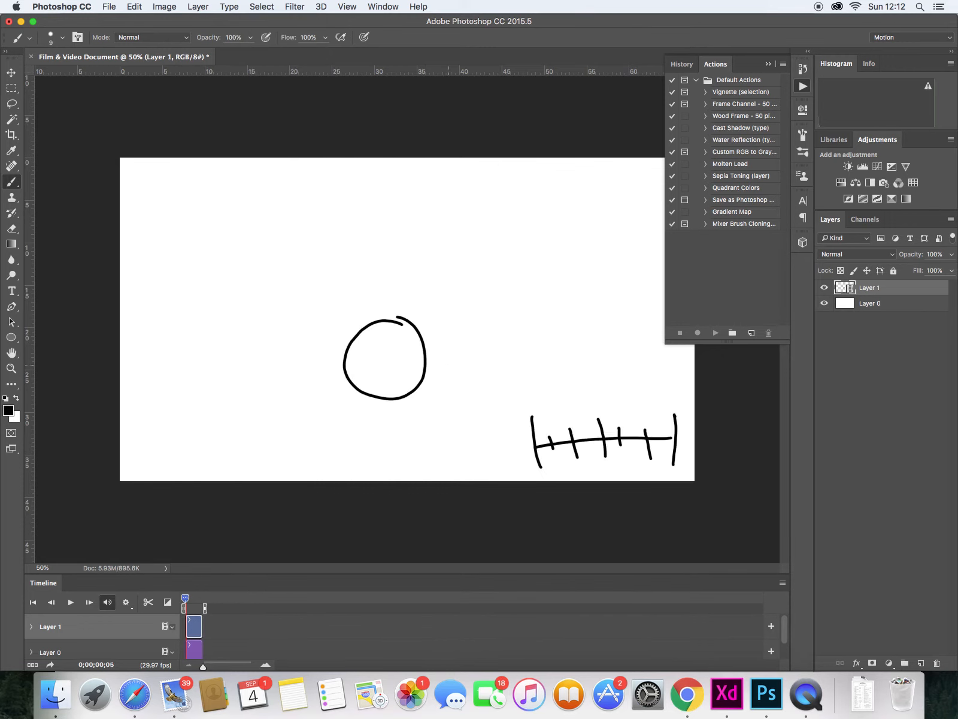
key(Left)
key(Left)
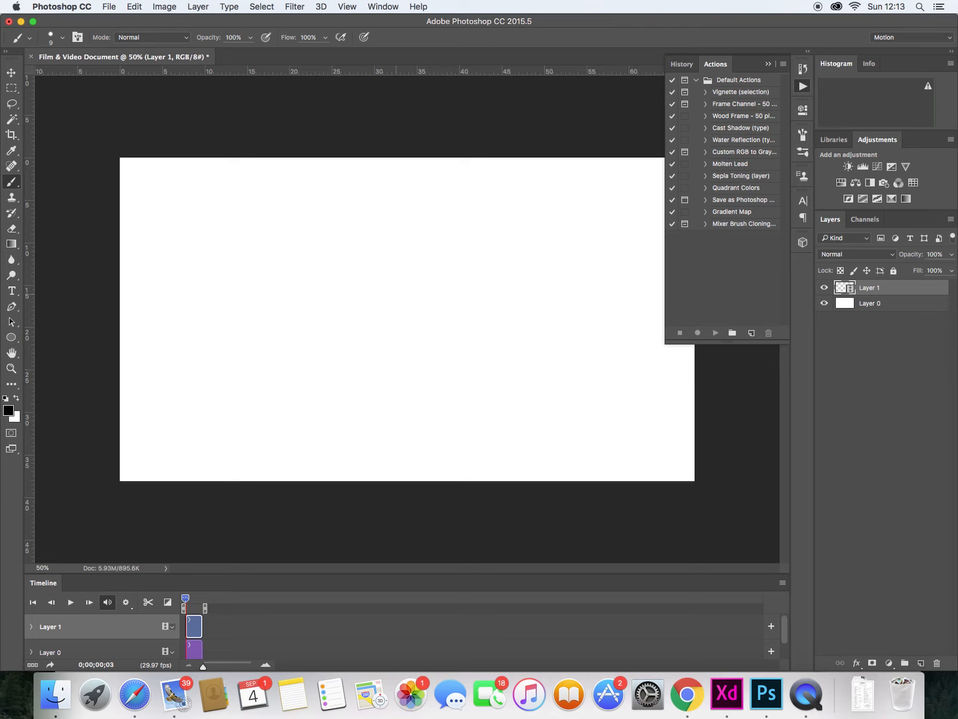
- Write the word "blank" in the middle of the new blank frame
mouse_move(364, 305)
mouse_down()
mouse_move(389, 327)
mouse_move(366, 358)
mouse_up()
mouse_move(390, 288)
mouse_down()
mouse_move(396, 315)
mouse_move(436, 328)
mouse_move(470, 323)
mouse_up()
drag(462, 269, 480, 322)
drag(490, 287, 505, 317)
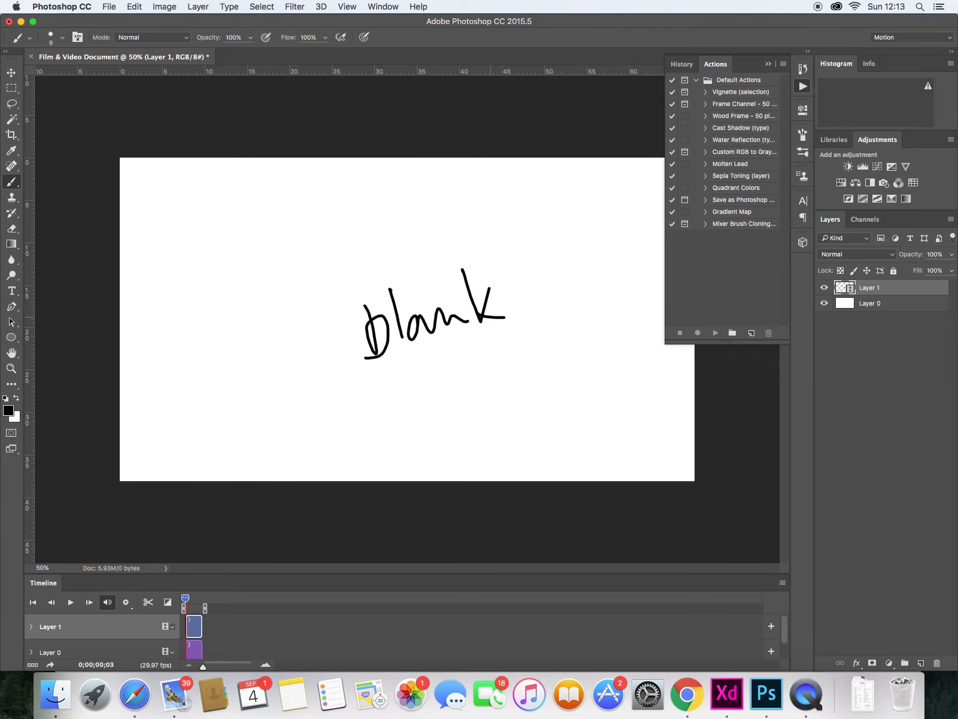
- Step forward and back through the frames to review the drawings
key(Right)
key(Left)
key(Right)
key(Right)
key(Left)
key(Left)
key(Left)
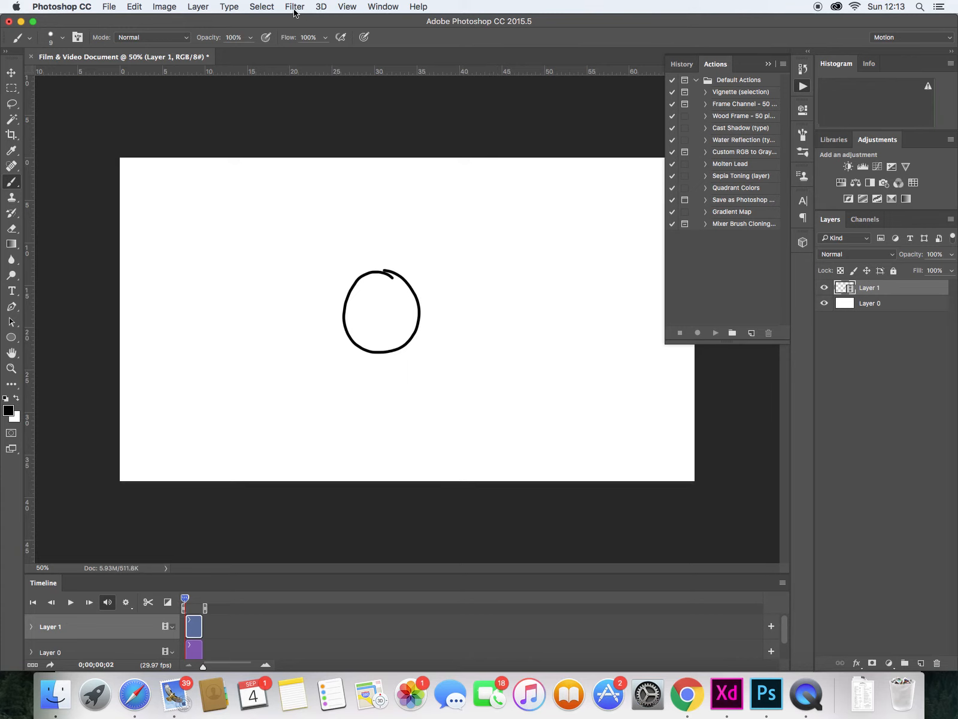
click(204, 7)
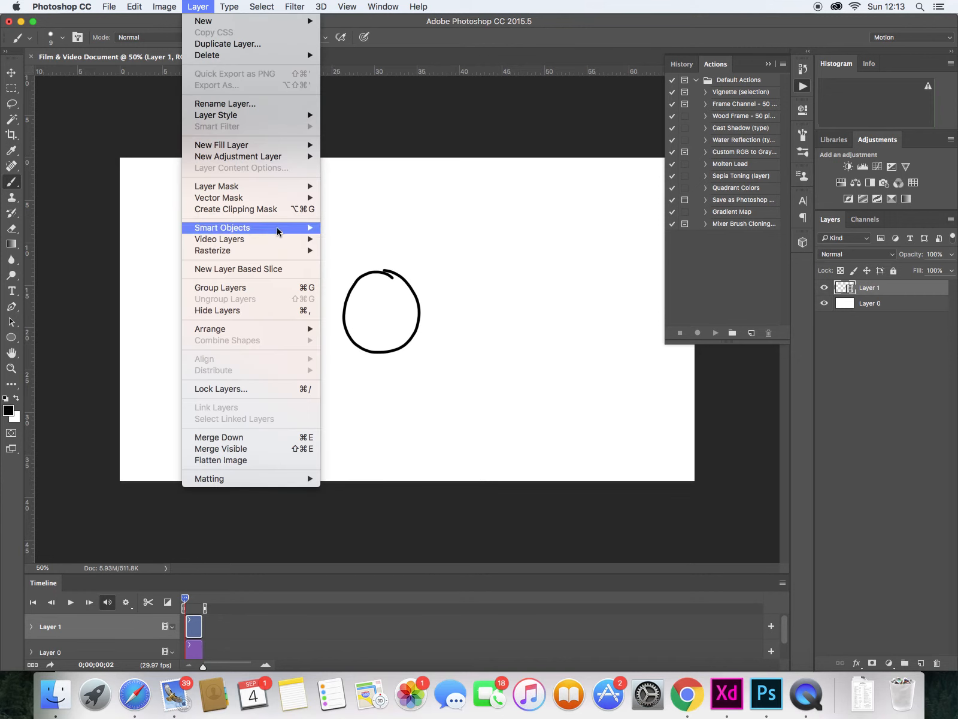
mouse_move(304, 240)
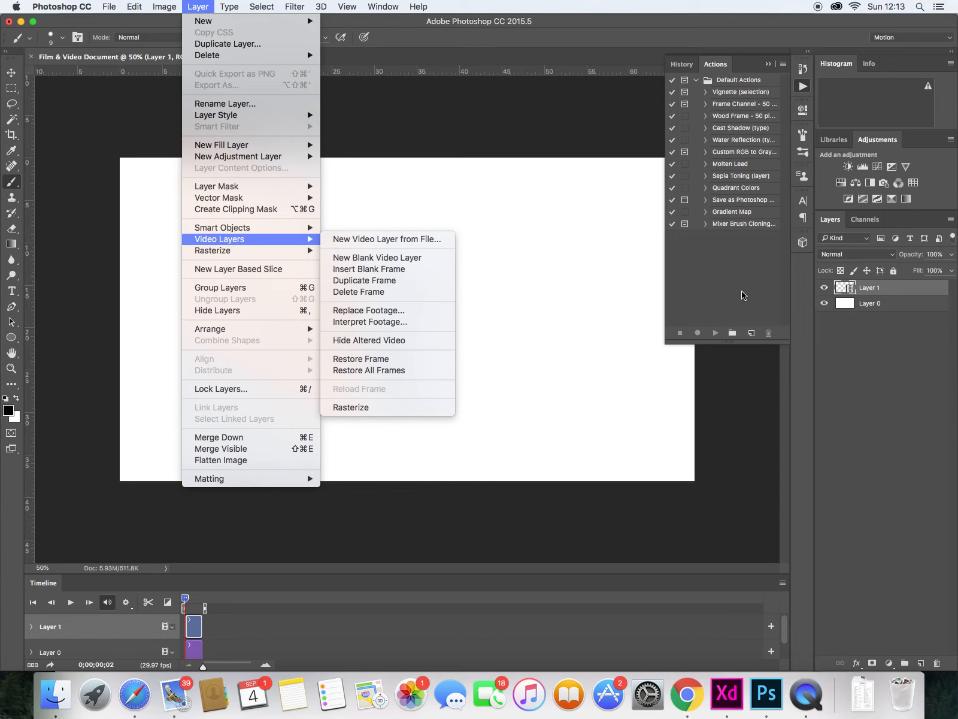
click(702, 270)
click(803, 87)
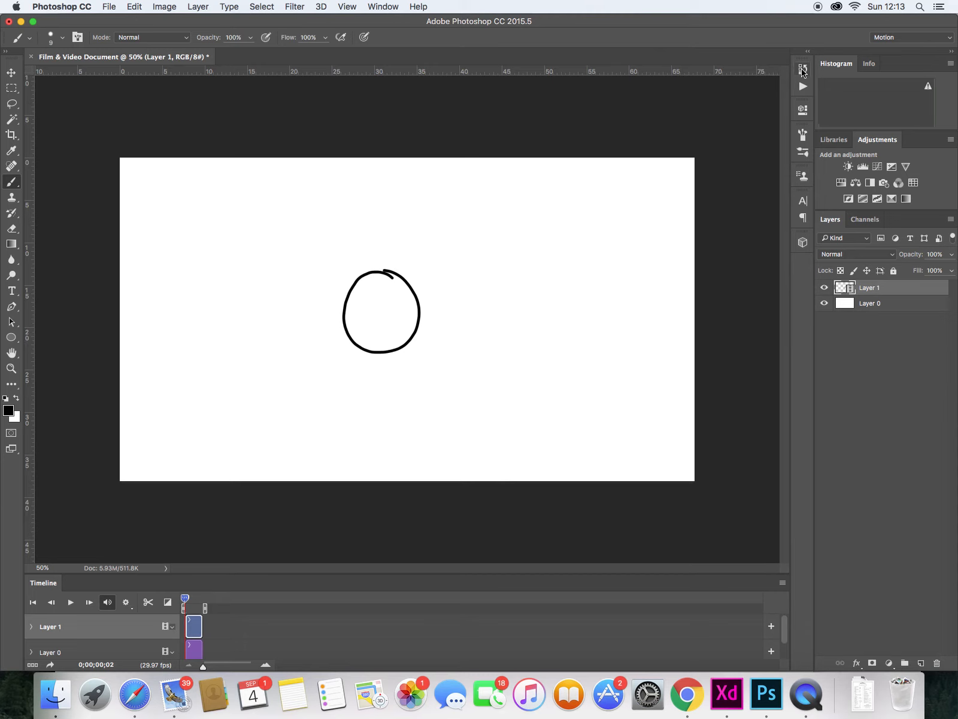
click(164, 7)
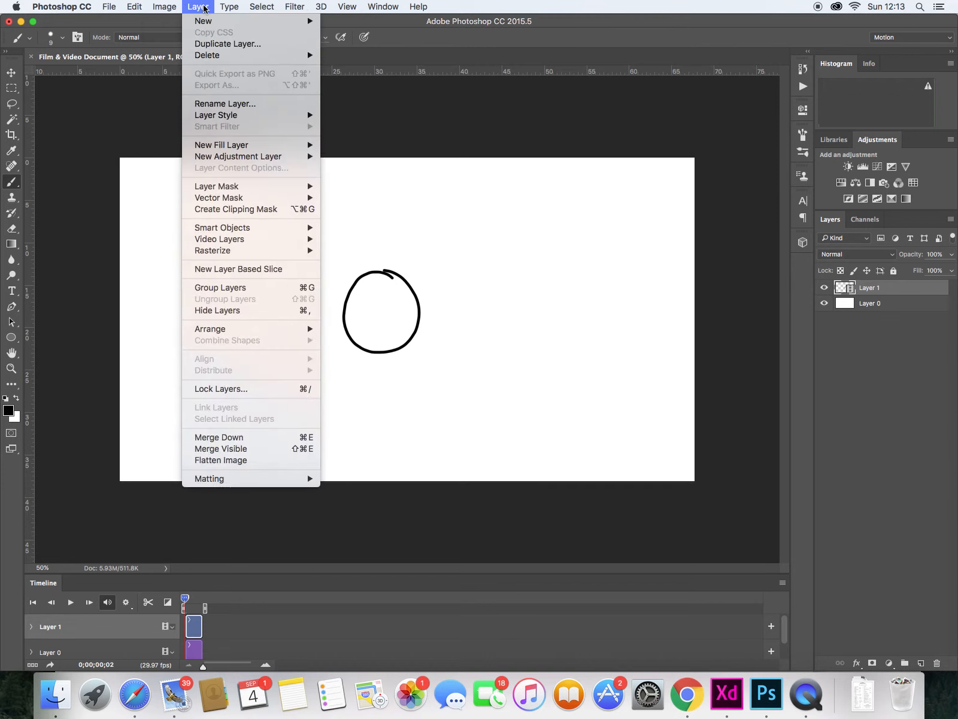
mouse_move(197, 7)
click(803, 88)
click(804, 87)
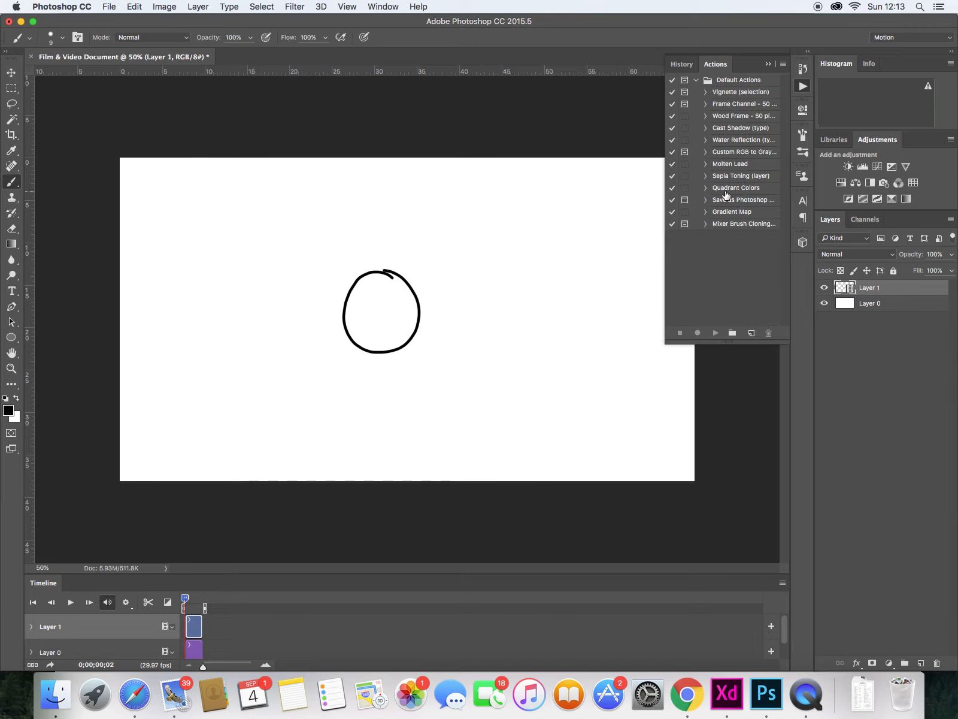
key(i)
click(804, 88)
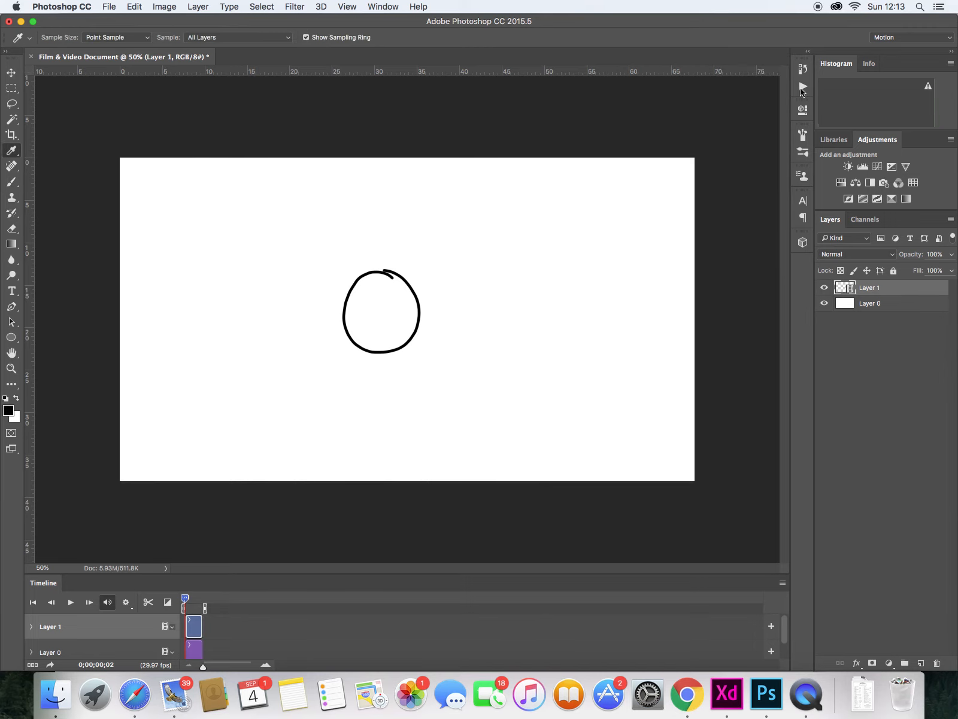
- Open the Actions panel
click(396, 8)
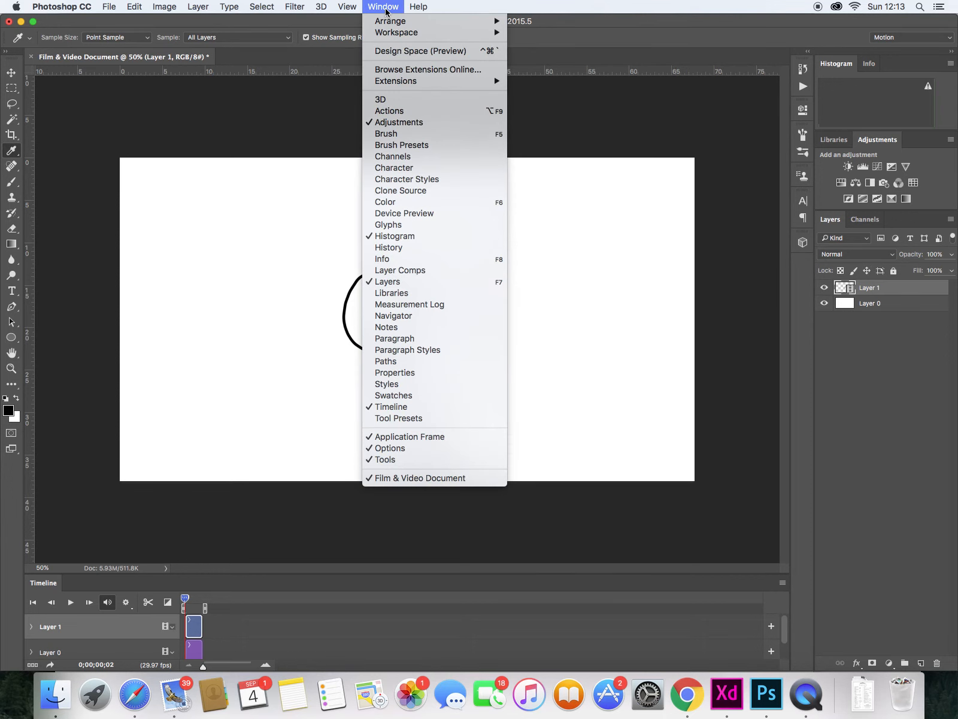
mouse_move(422, 33)
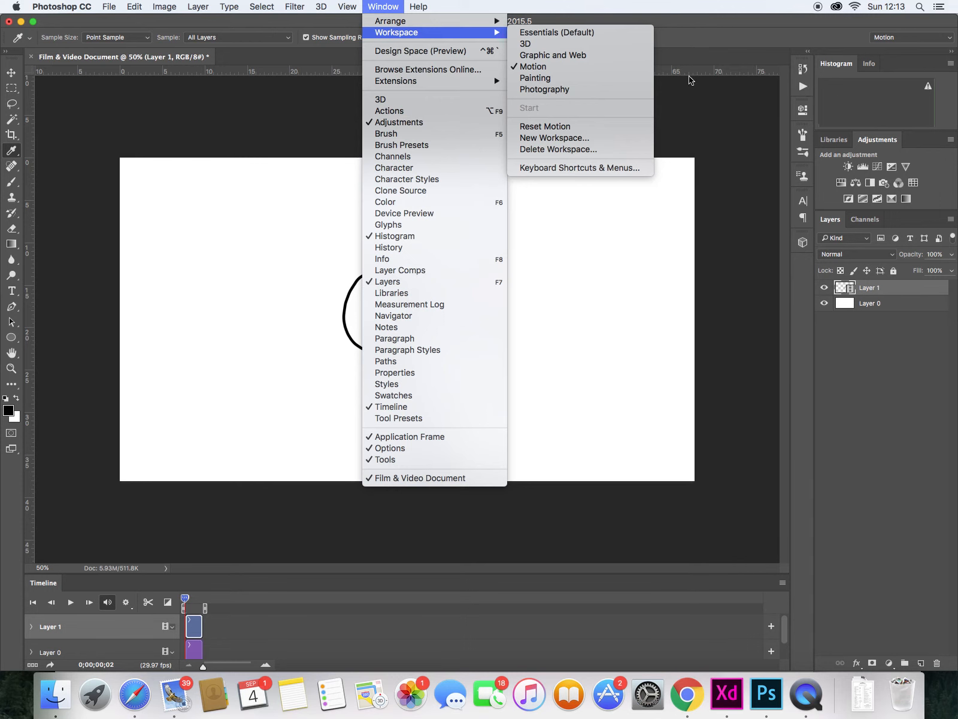
click(400, 112)
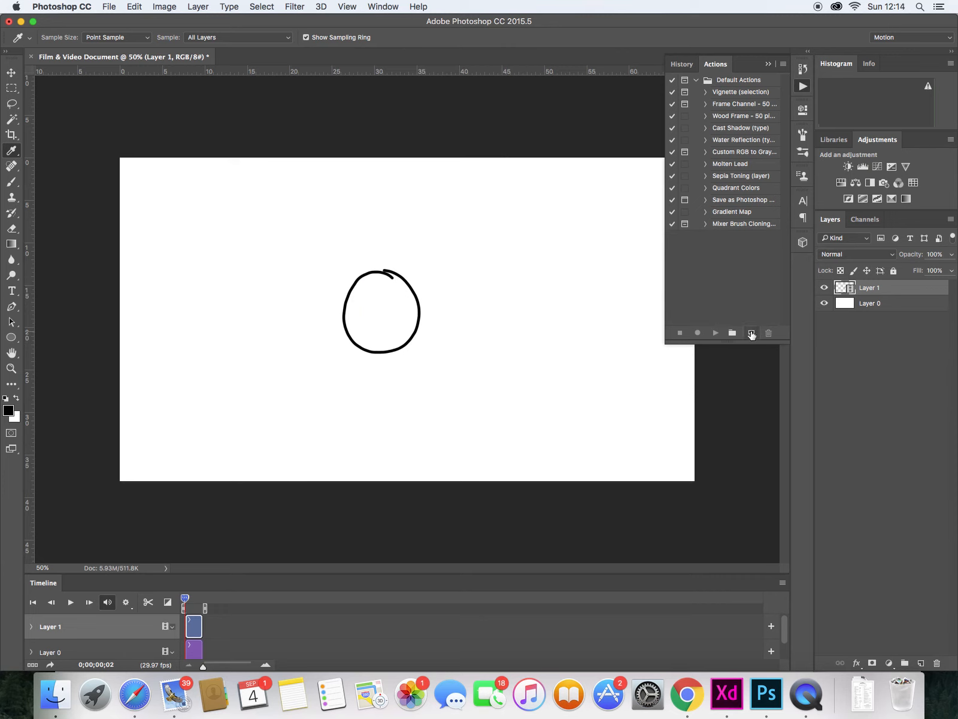
- Create a new action named insert frame, assign it function key F3, and start recording
click(751, 333)
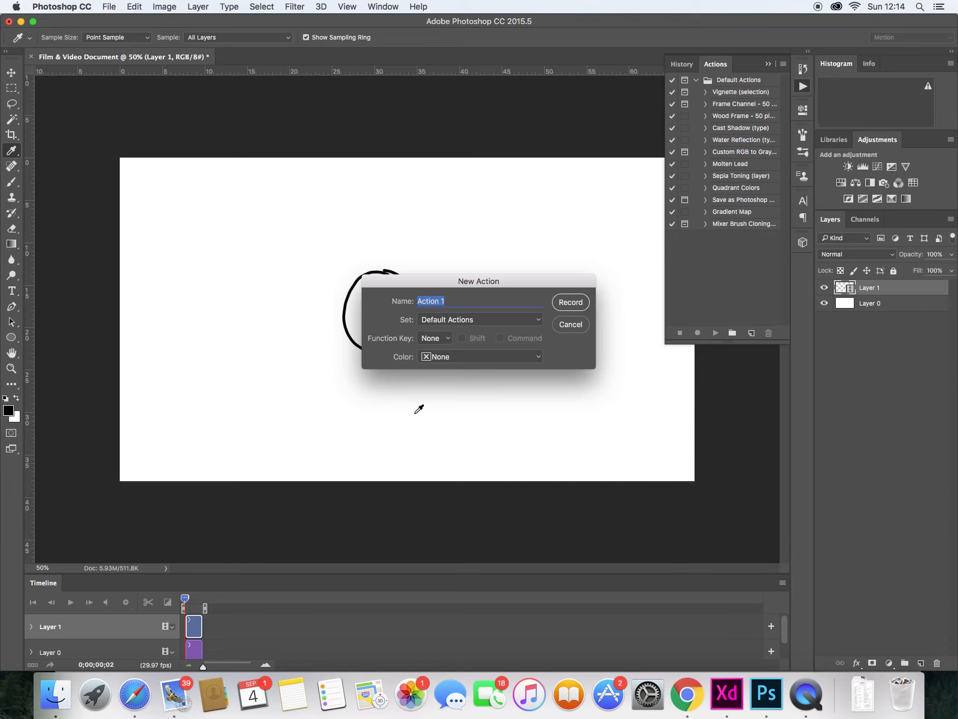
text(in s)
click(446, 339)
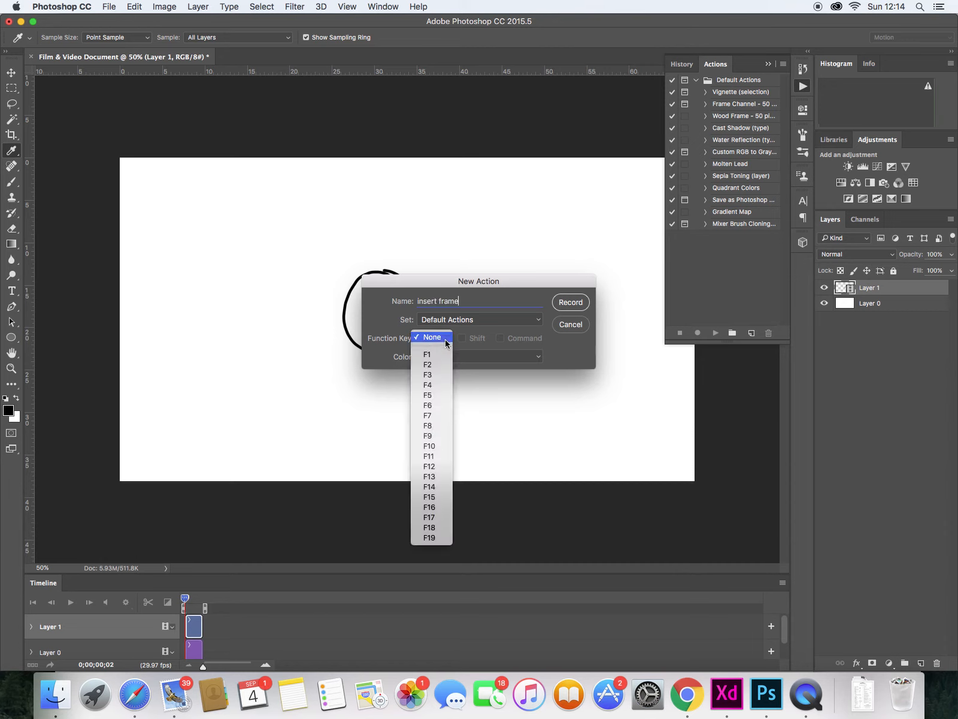
click(438, 374)
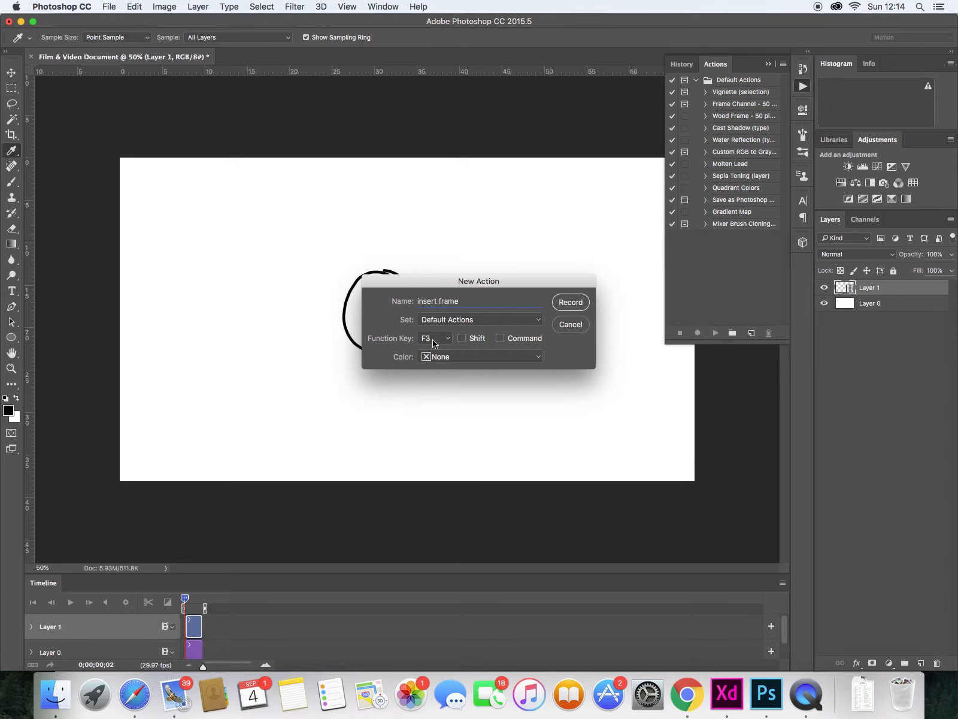
click(570, 302)
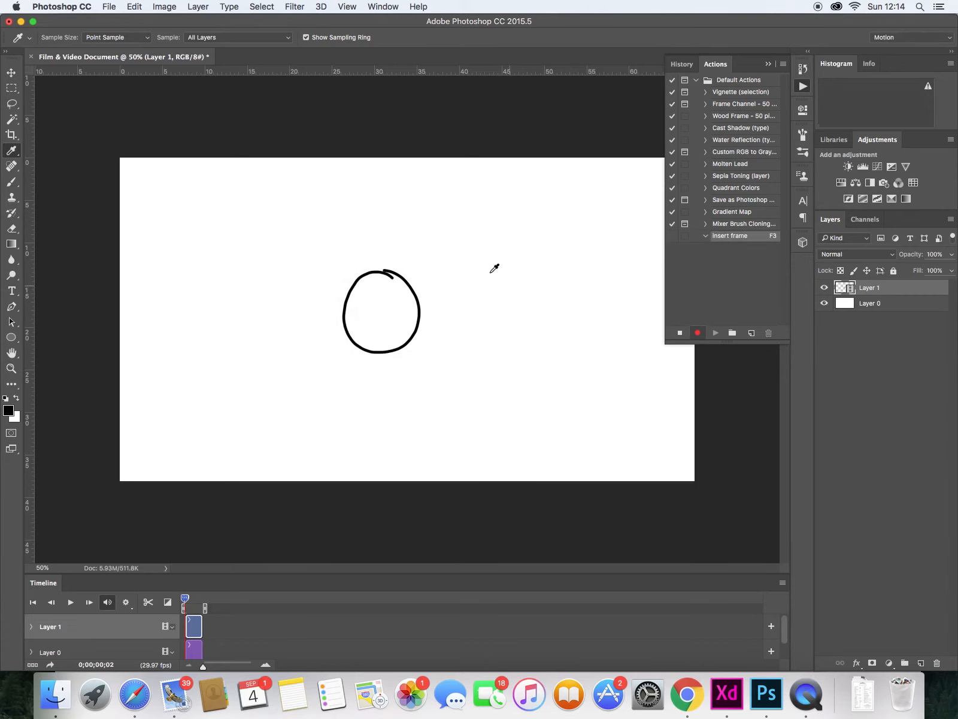
- Record inserting a blank frame on the video layer, then stop recording
click(197, 7)
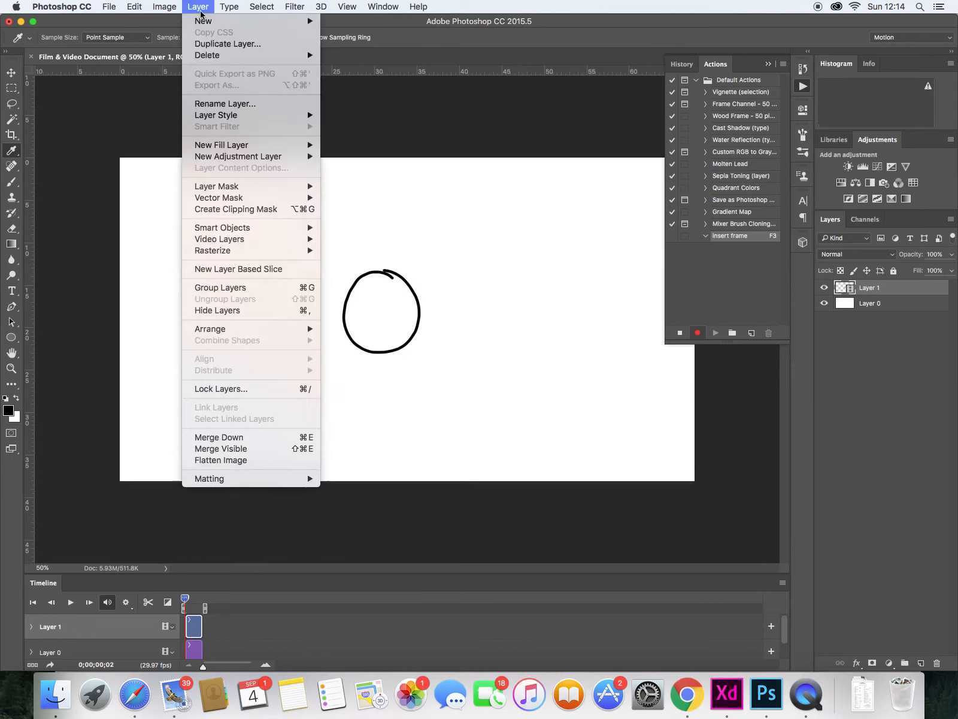
mouse_move(264, 241)
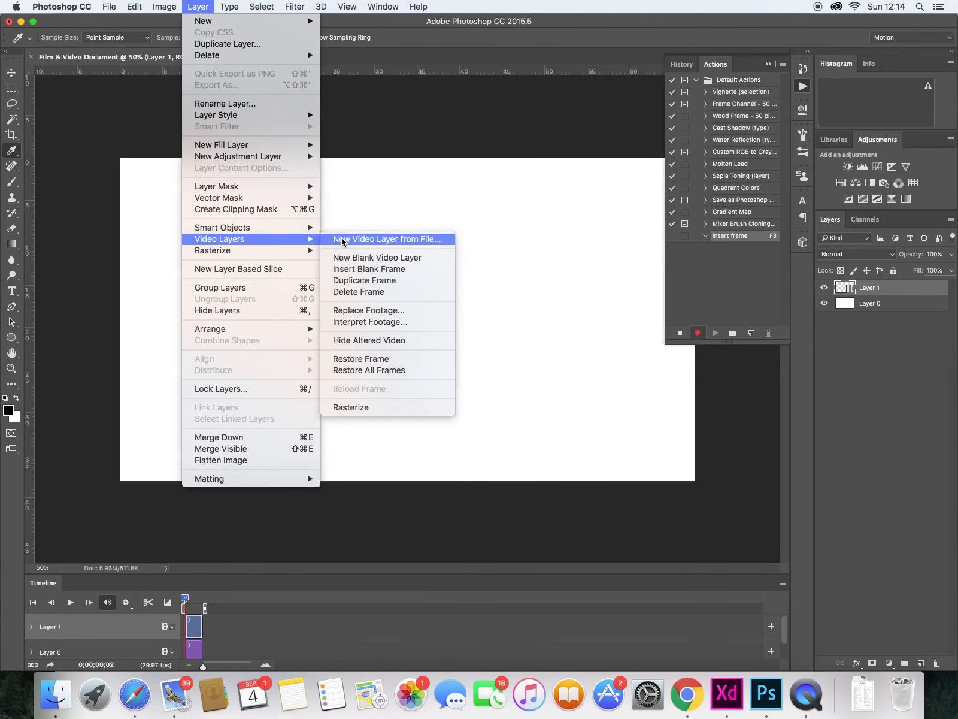
click(393, 270)
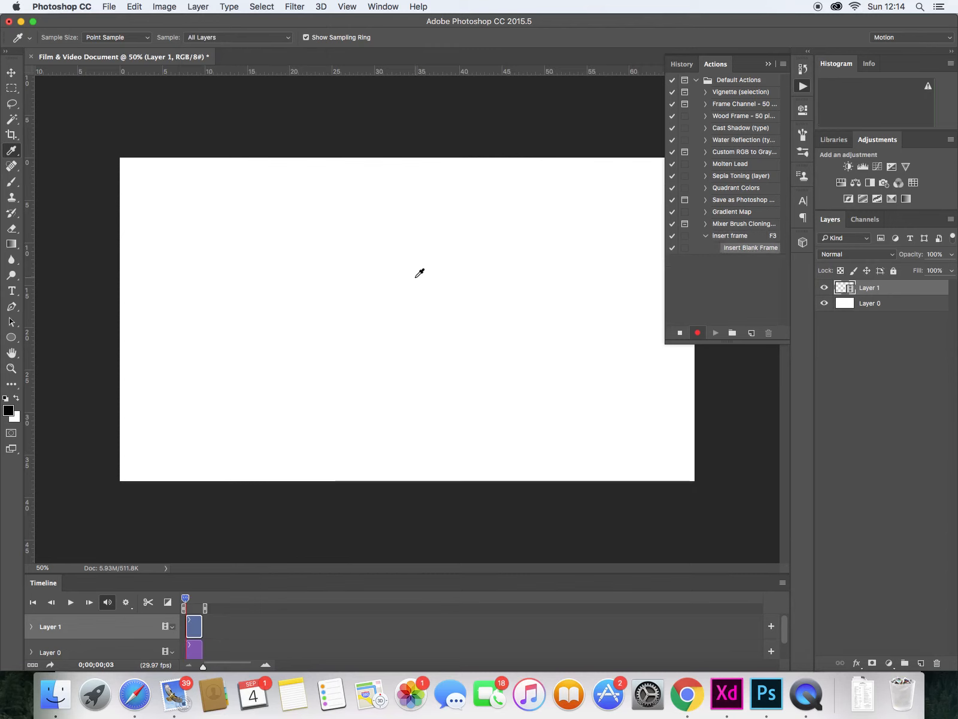
click(680, 333)
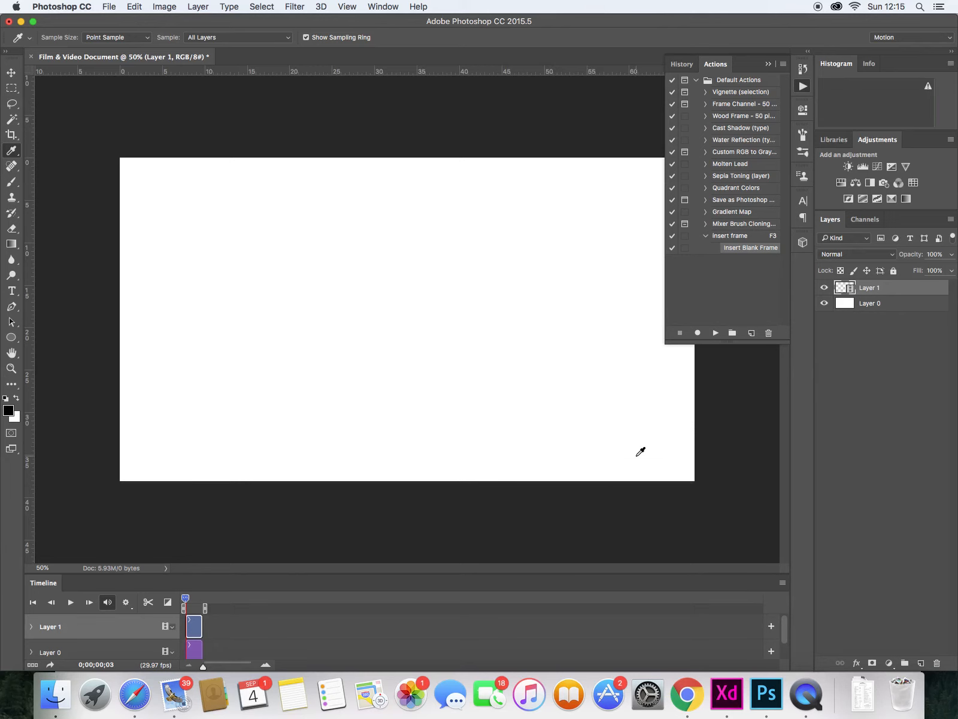
- Switch to the Brush and draw a short vertical stroke below the figure on frame 1
key(Left)
key(b)
key(Left)
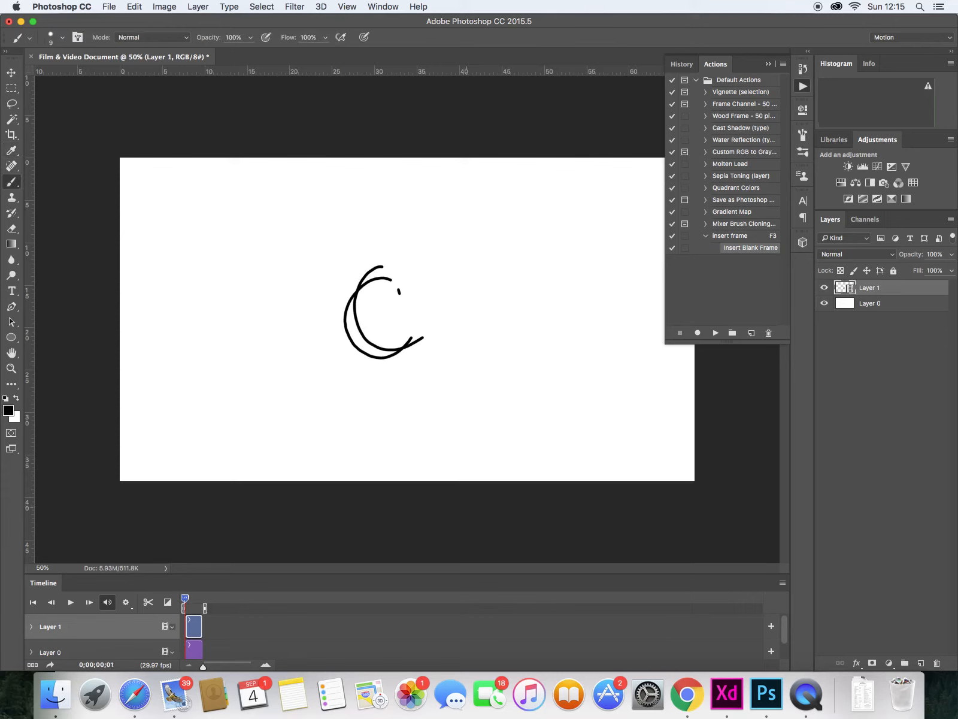
key(Left)
key(Right)
drag(358, 419, 360, 443)
key(Right)
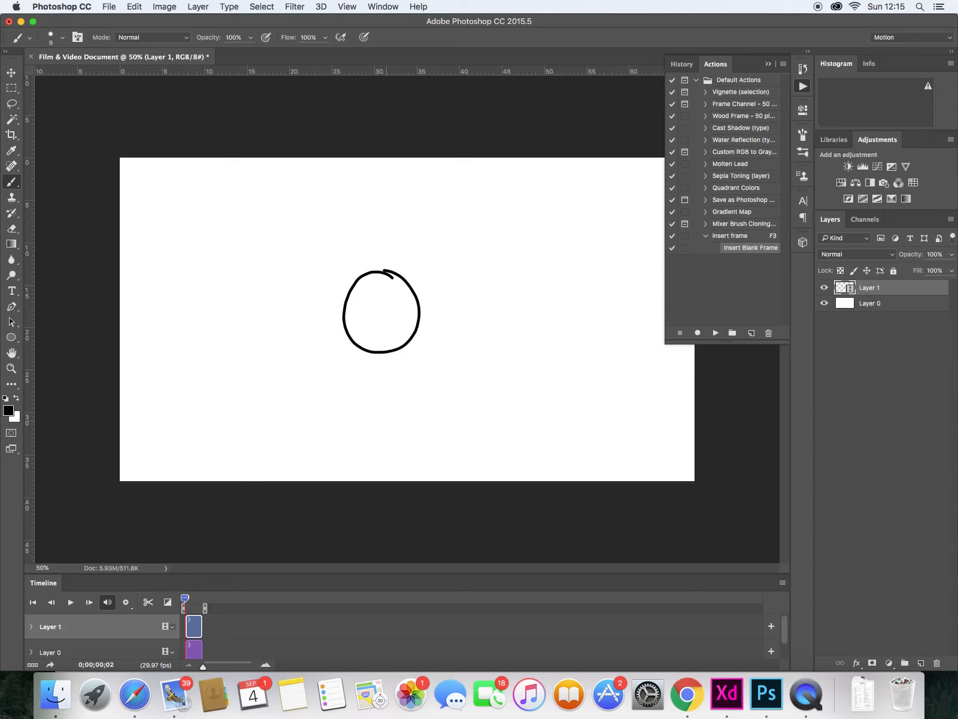
drag(392, 417, 381, 439)
key(Left)
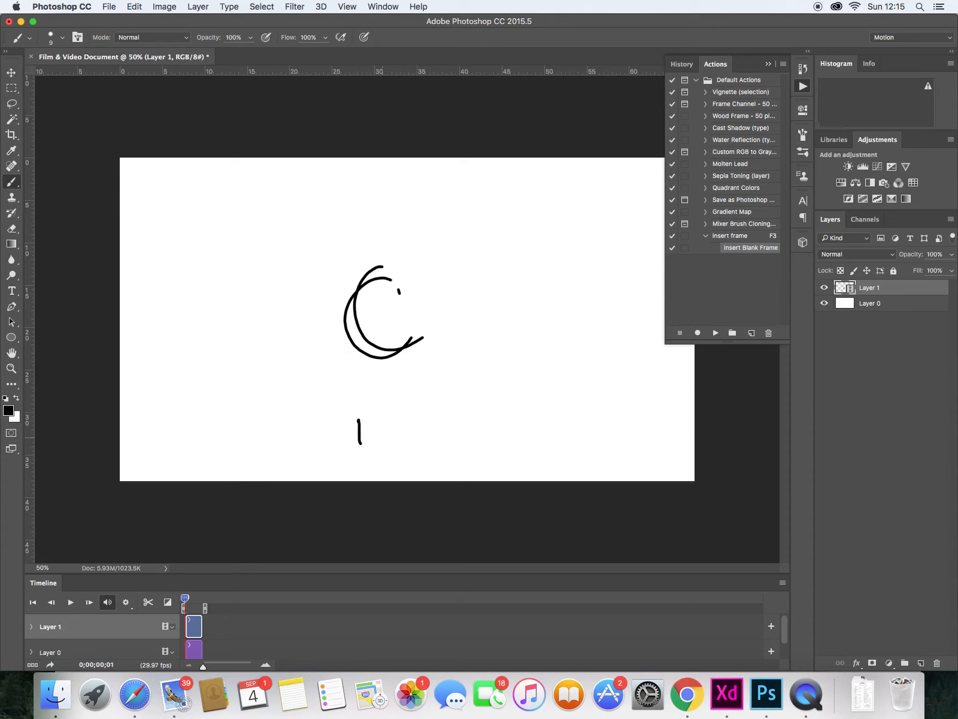
- Run the insert frame action with its F3 key
key(Right)
key(Left)
key(F3)
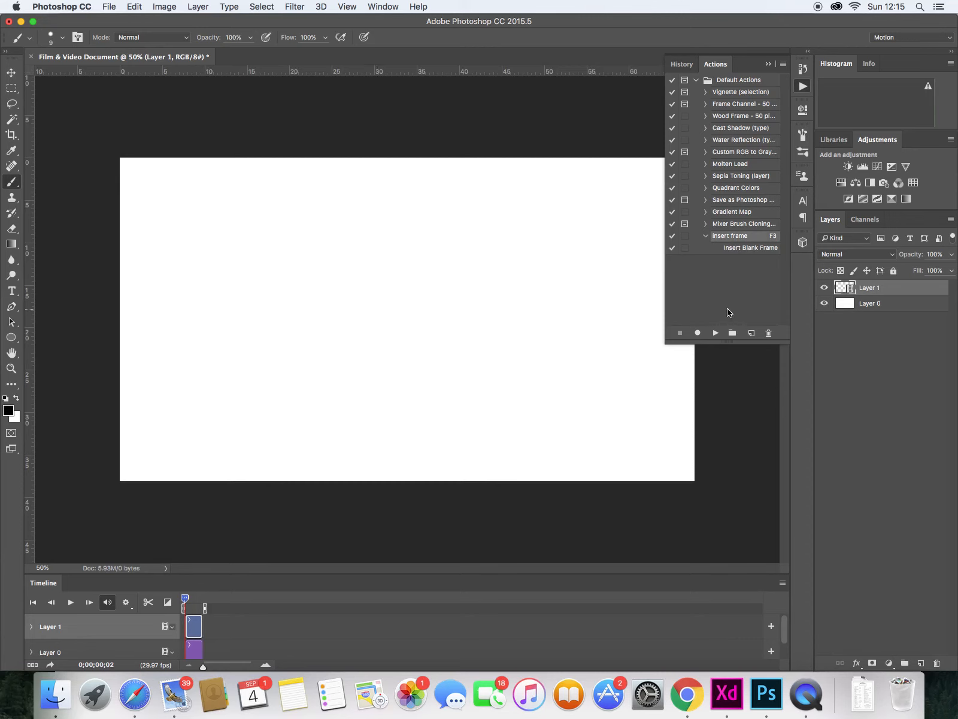
- Try the standard function keys option in System Preferences' Keyboard pane, then close it
click(647, 696)
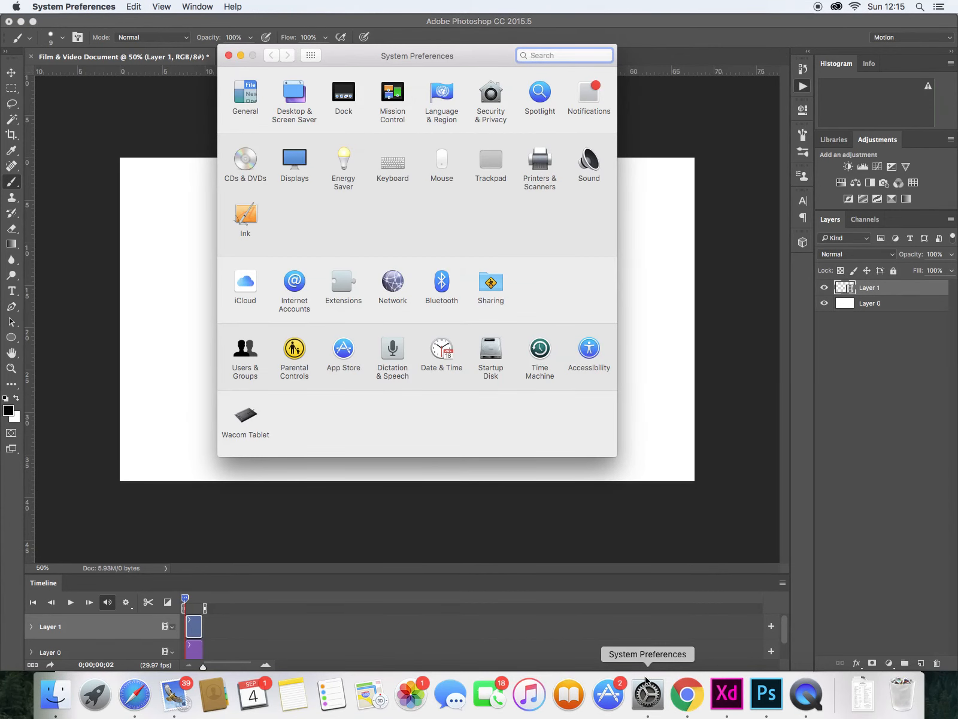
click(390, 165)
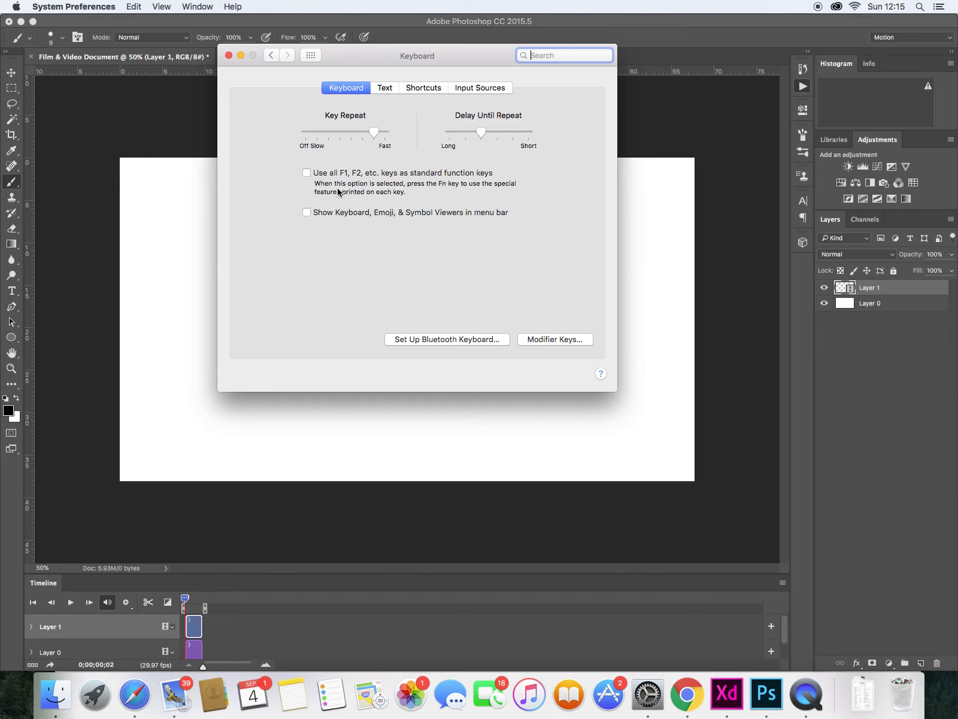
click(306, 174)
click(306, 173)
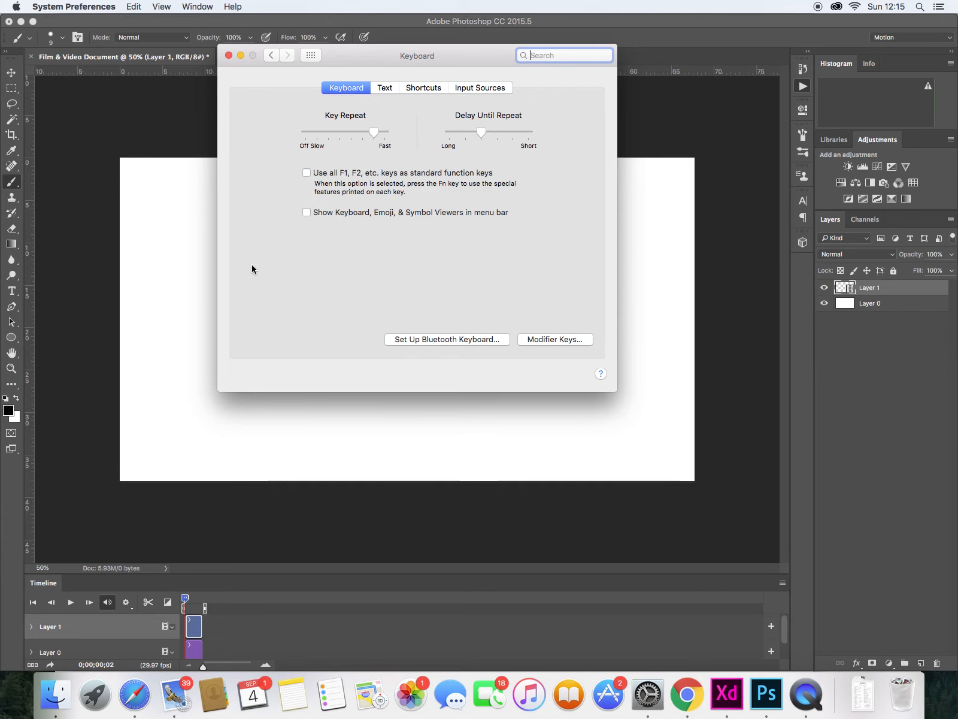
click(229, 55)
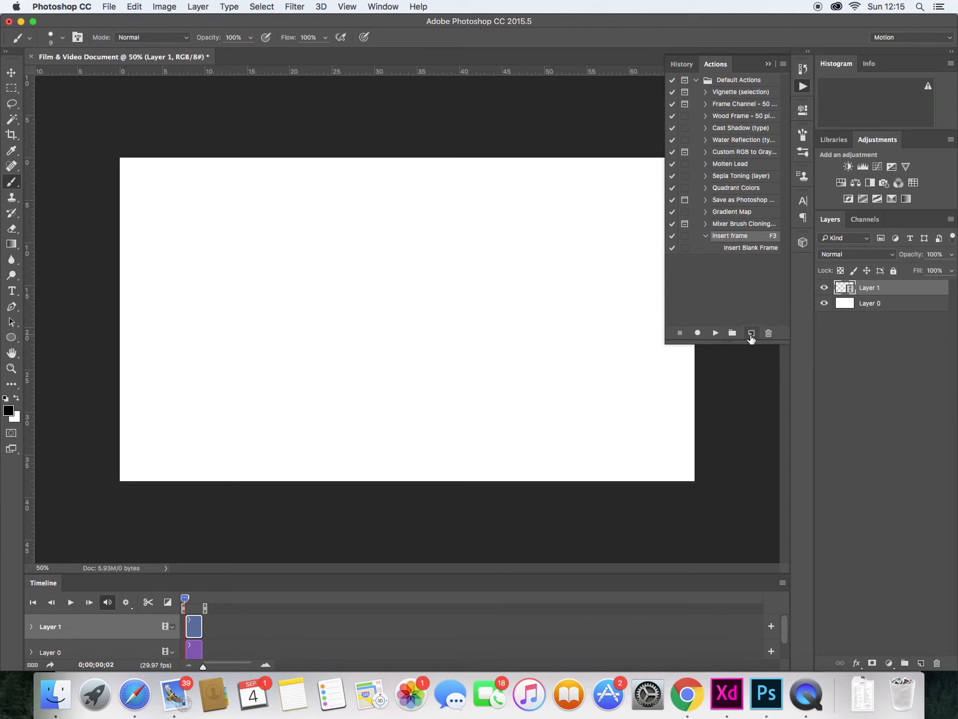
- Create a new action named duplicate frame, assign it function key F4, and start recording
click(750, 332)
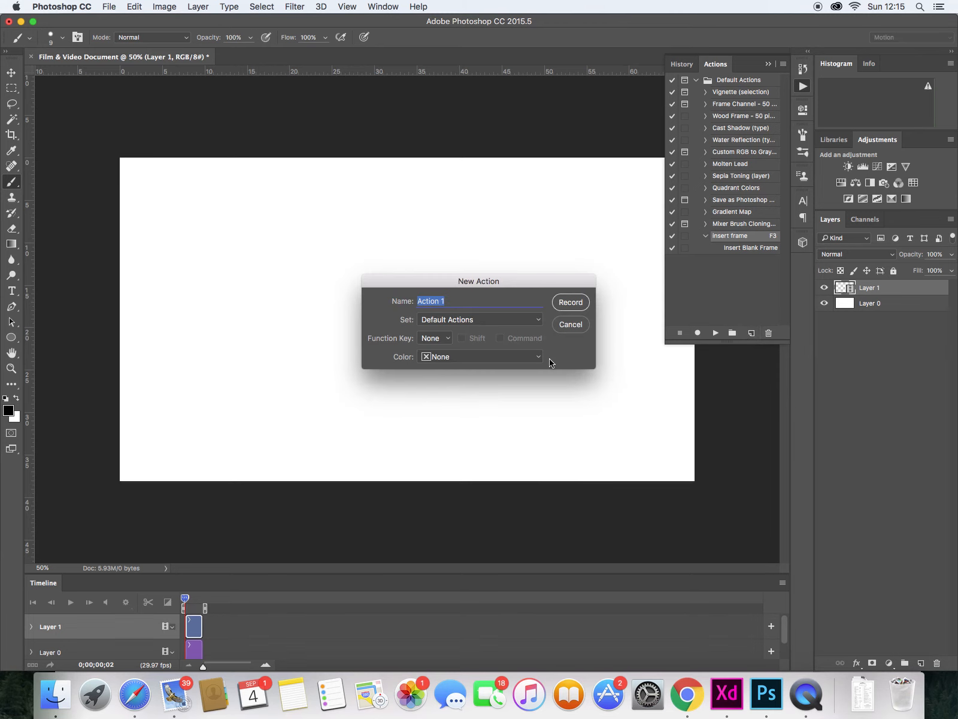
text(du)
click(447, 338)
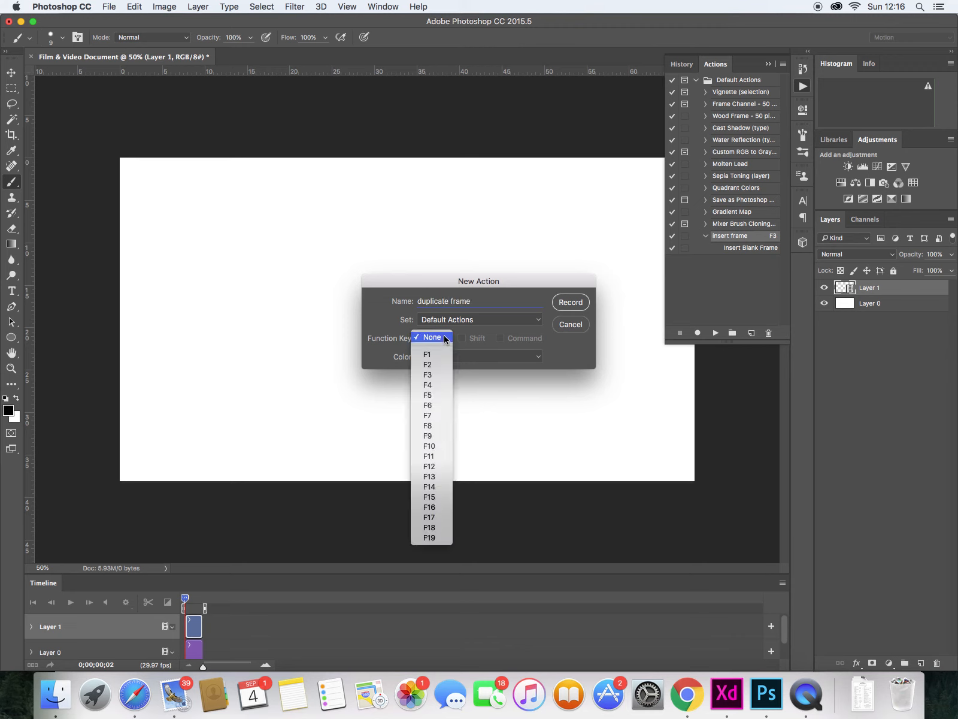
click(437, 384)
click(573, 303)
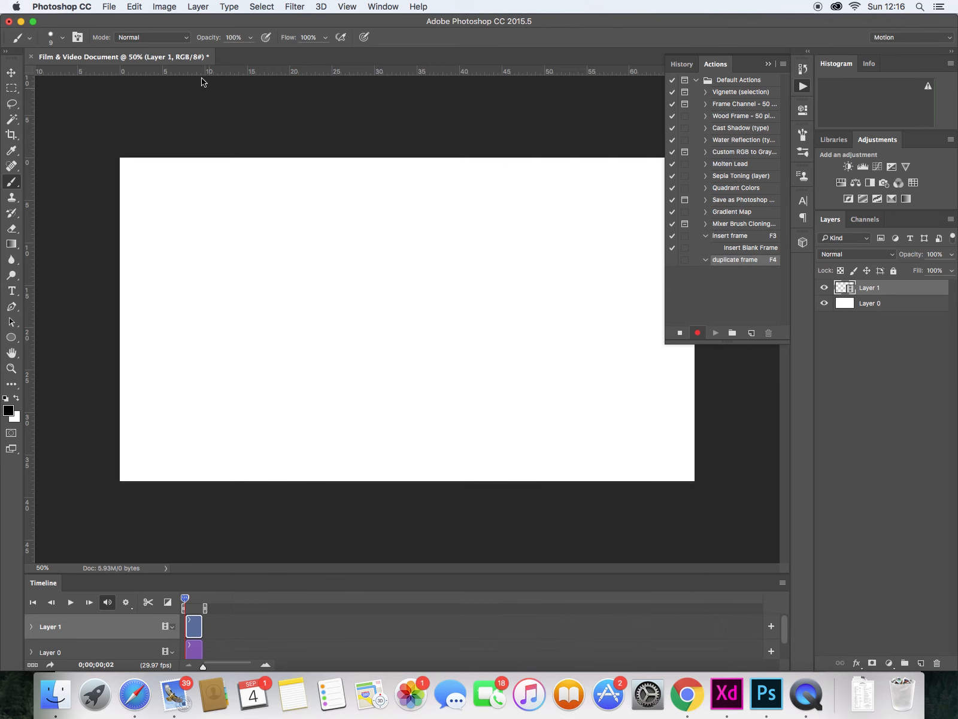
click(198, 6)
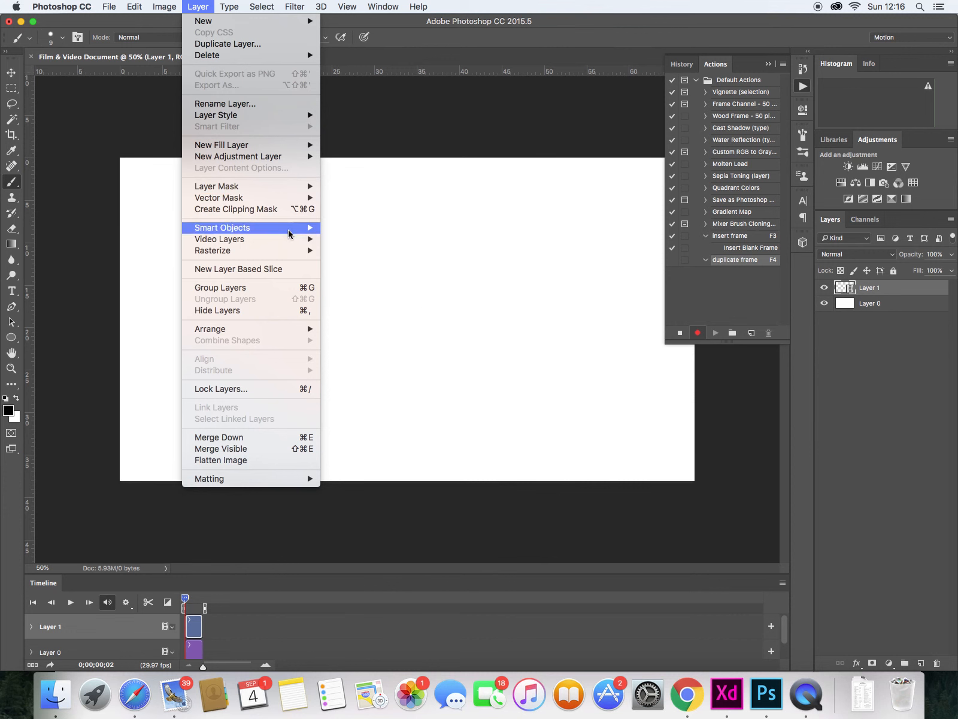
mouse_move(286, 239)
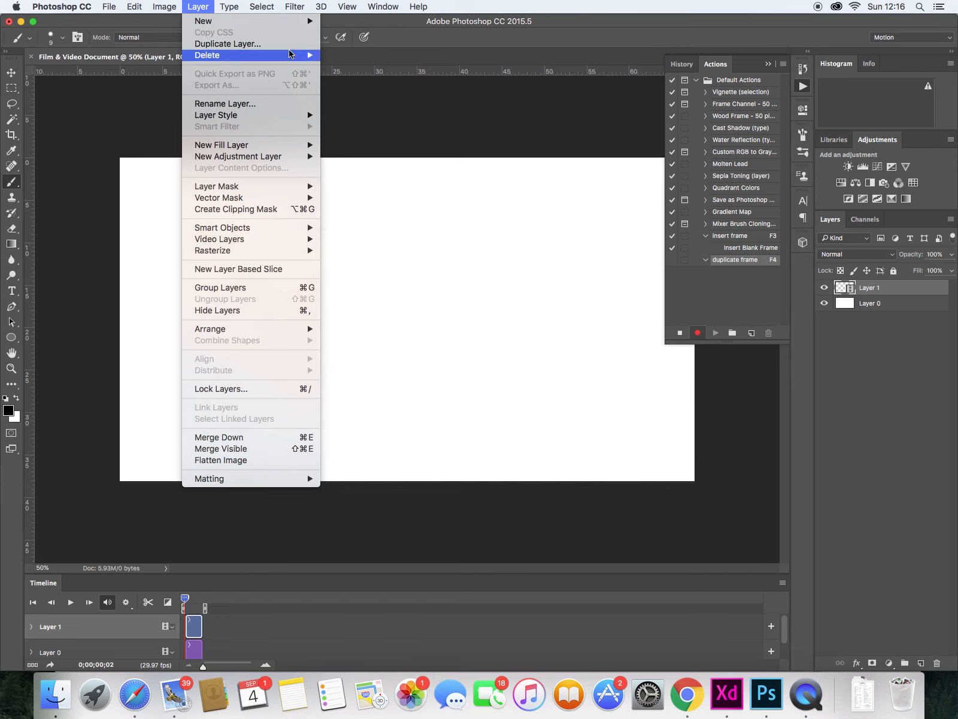
click(193, 5)
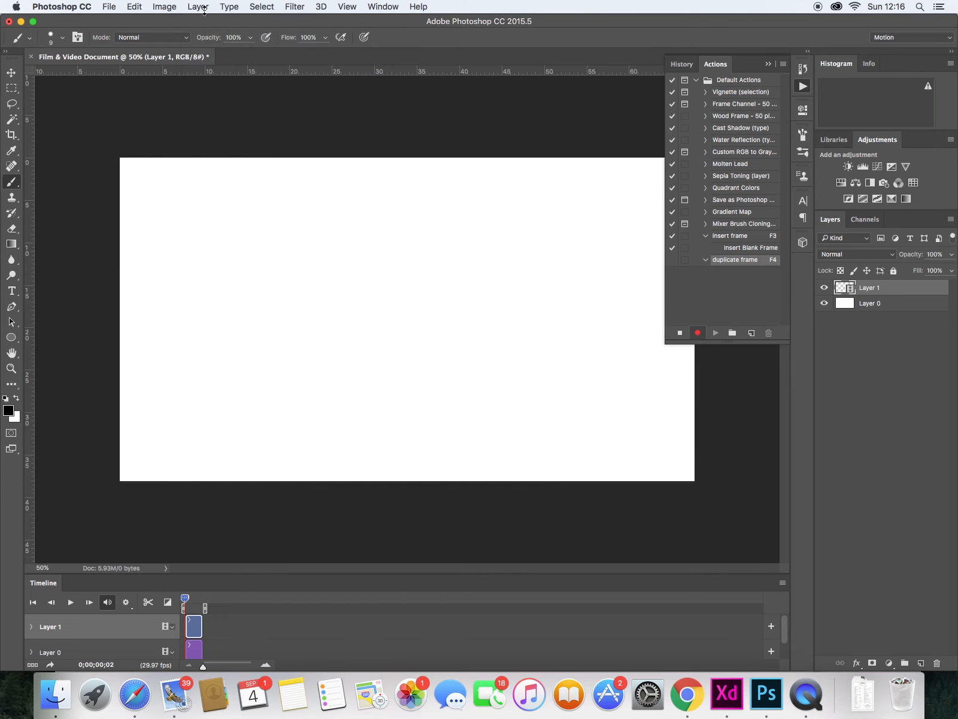
click(681, 332)
- Record the Duplicate Frame video-layer command into the duplicate frame action on frame 1, then stop recording
key(Left)
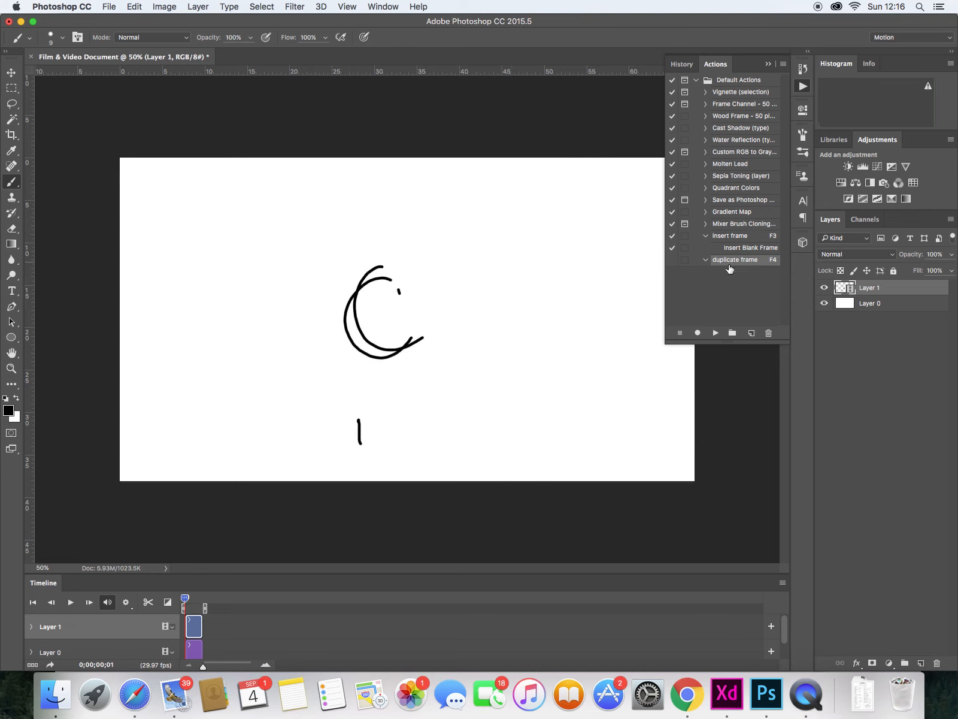
click(696, 333)
click(198, 7)
mouse_move(285, 190)
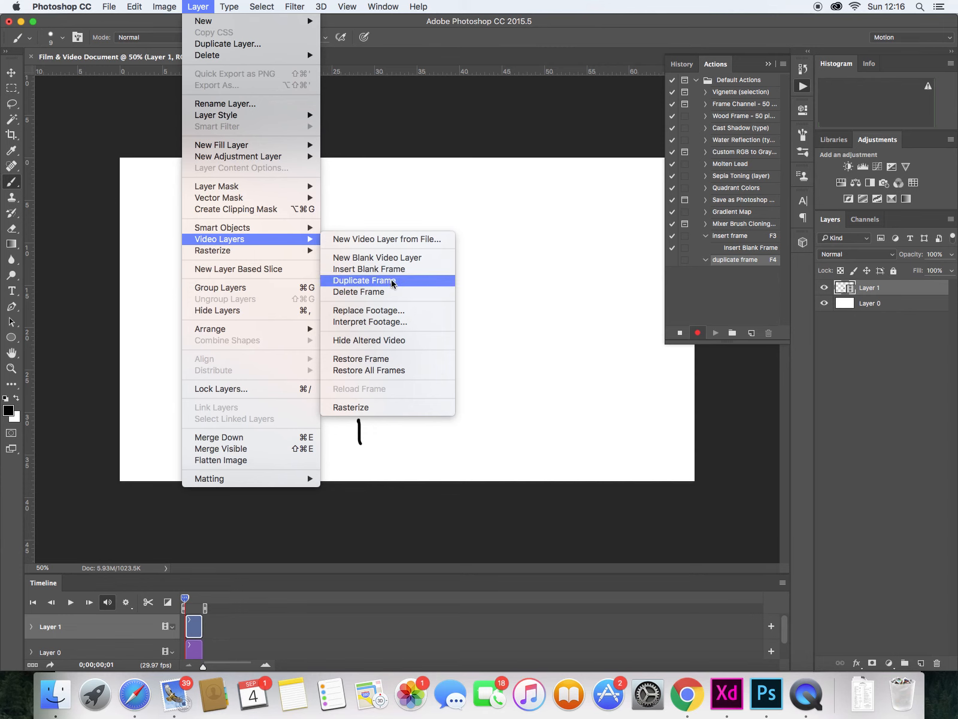
click(398, 282)
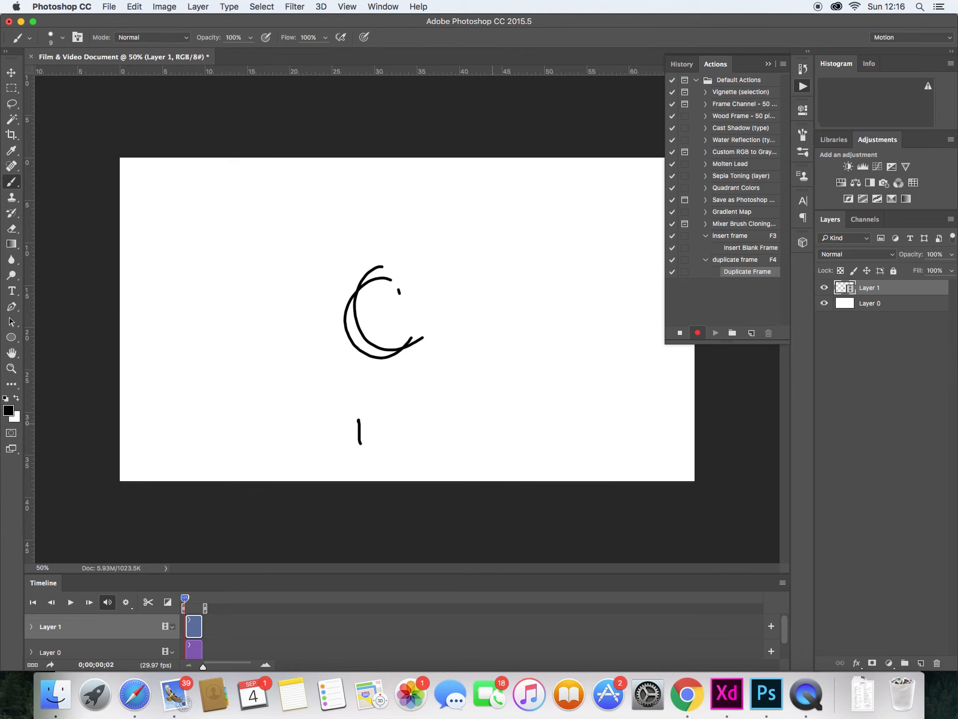
click(680, 333)
- Create a new action named delete frame, assign it function key F2, and start recording
click(750, 333)
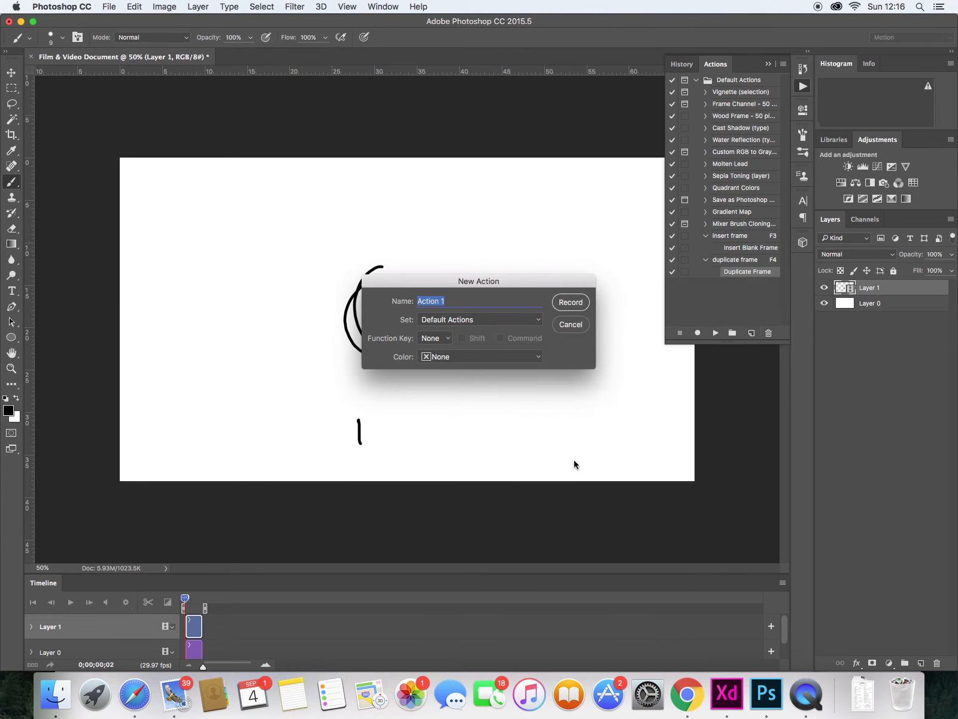
text(delete frame)
click(432, 347)
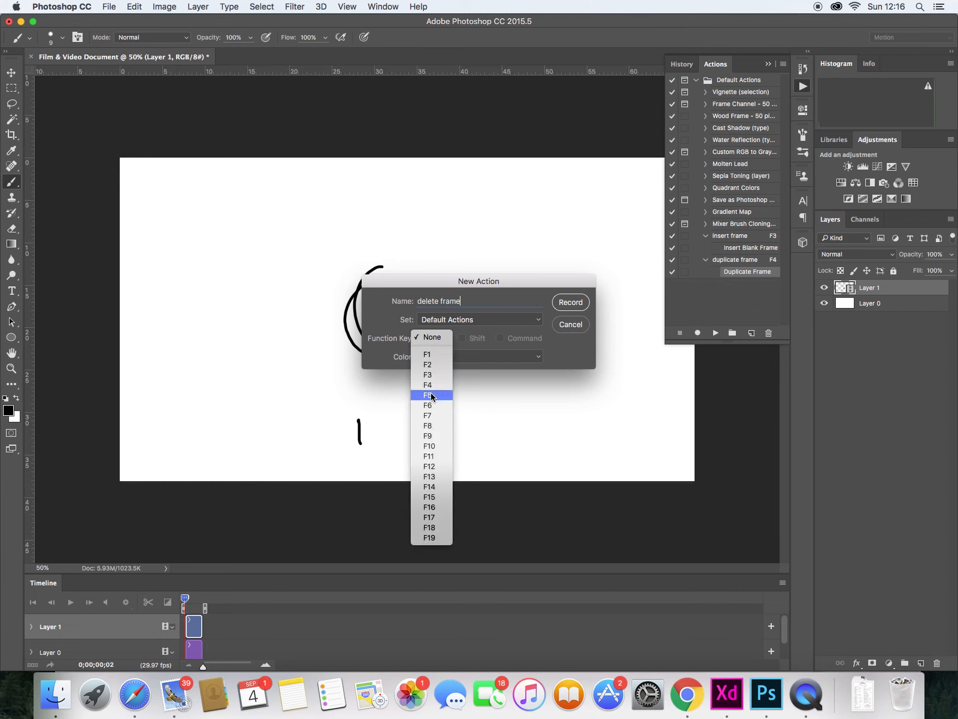
click(436, 365)
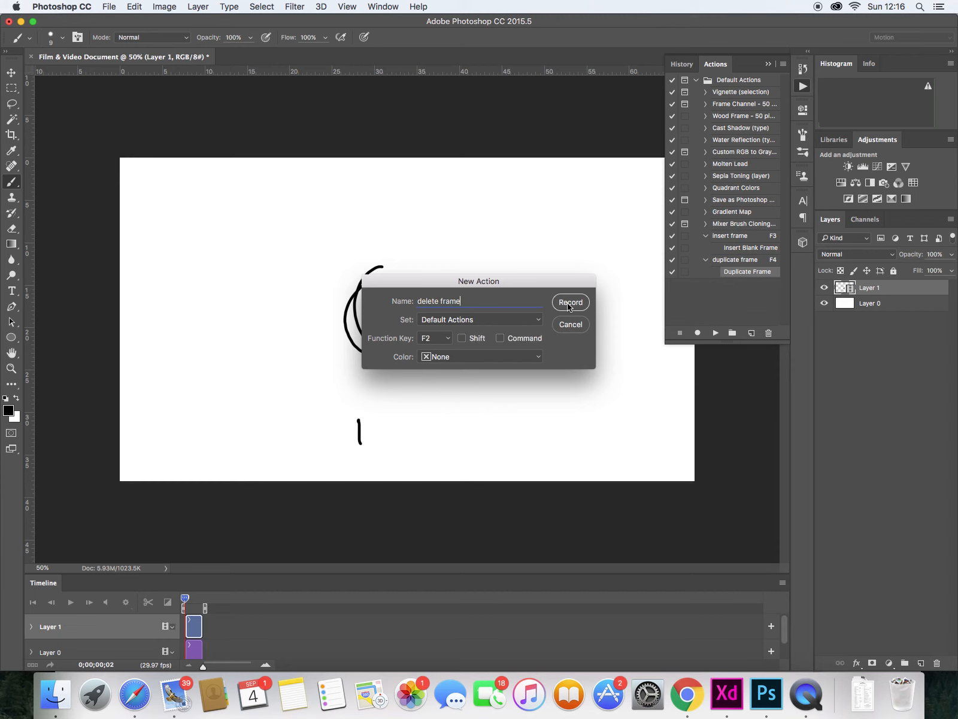
click(571, 303)
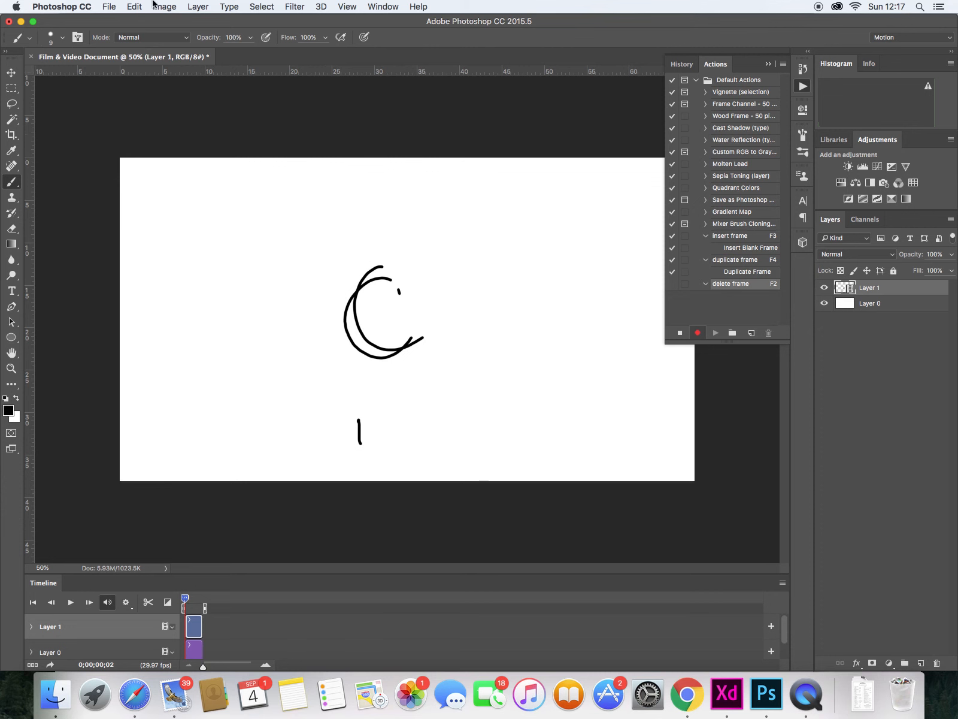
- Record the Delete Frame video-layer command into the delete frame action, then stop recording
click(197, 7)
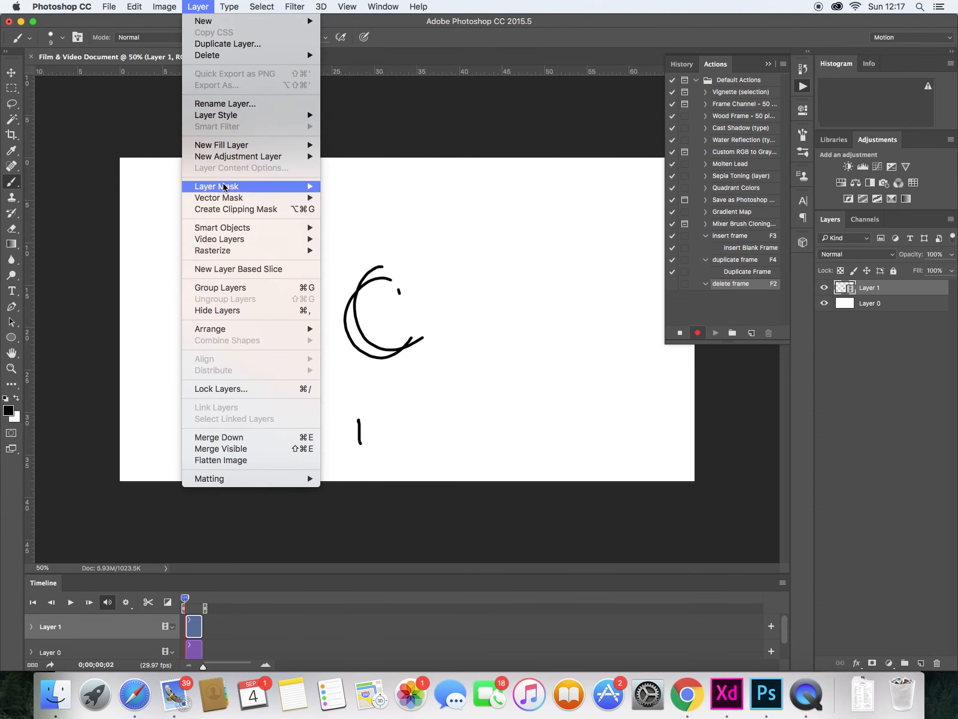
mouse_move(321, 241)
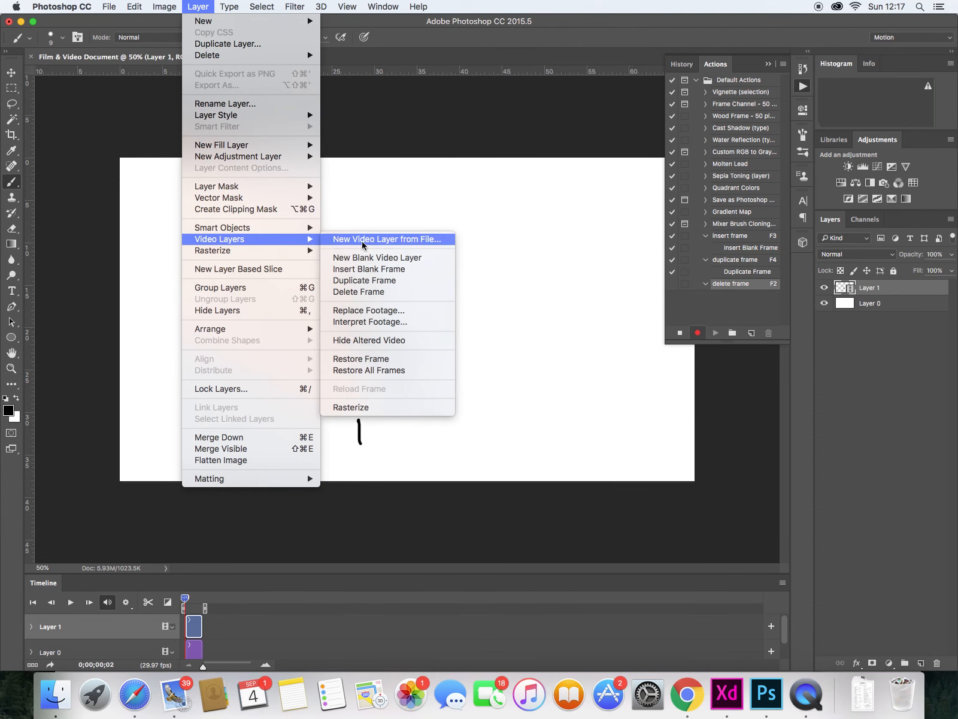
click(400, 295)
click(680, 332)
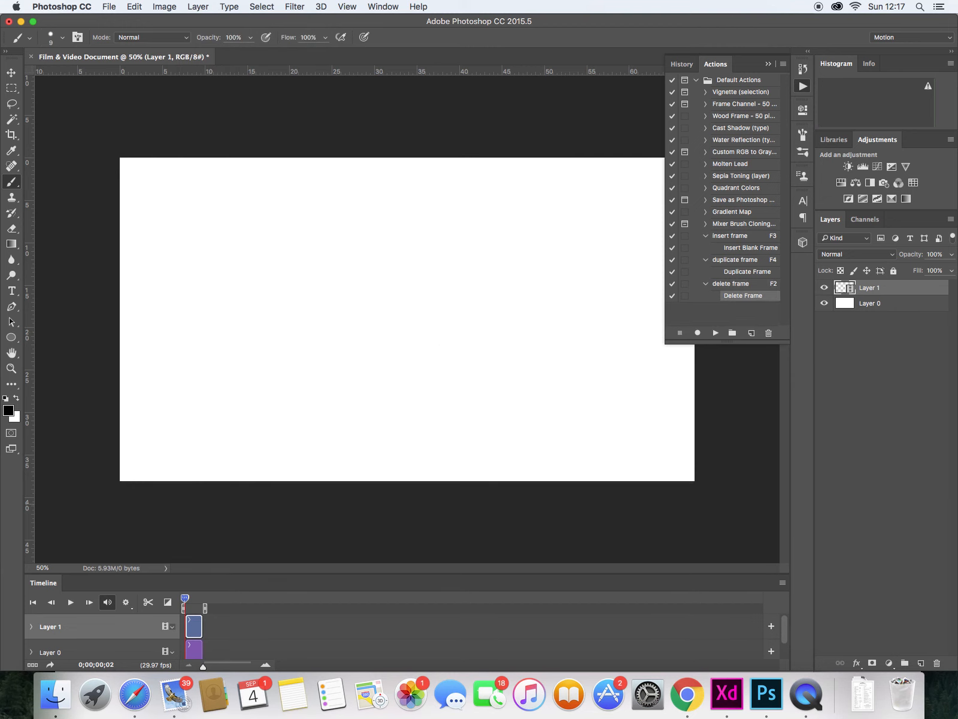
- Play the animation and step back and forth through the frames in the expanded timeline
key(space)
click(184, 606)
drag(203, 665, 252, 667)
key(Right)
key(Right)
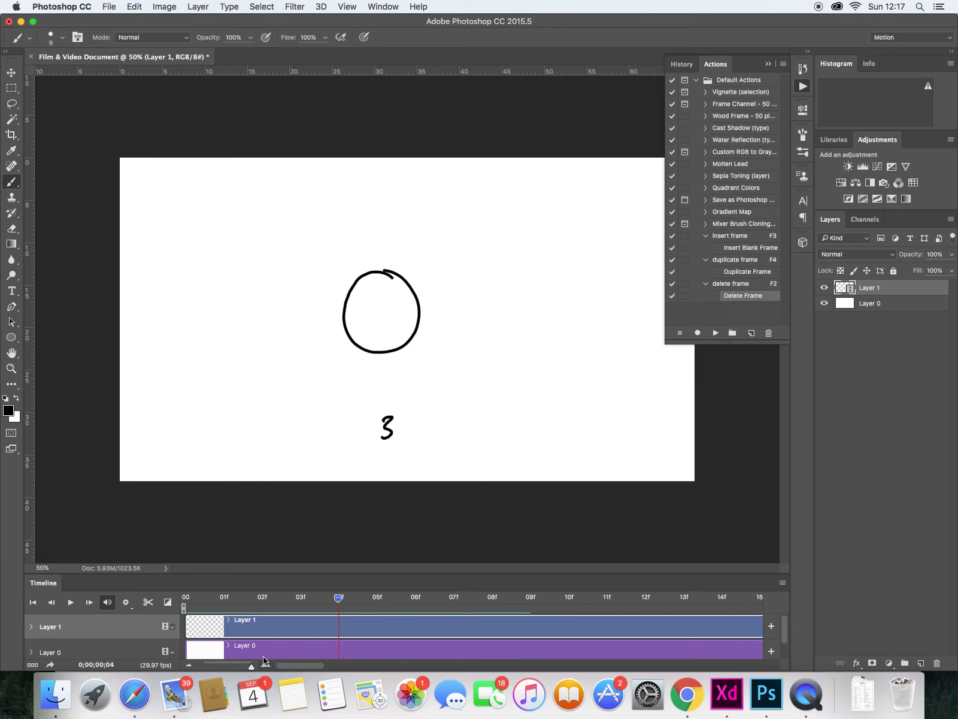
key(Left)
key(Left)
key(Left)
key(Left)
key(Right)
key(Right)
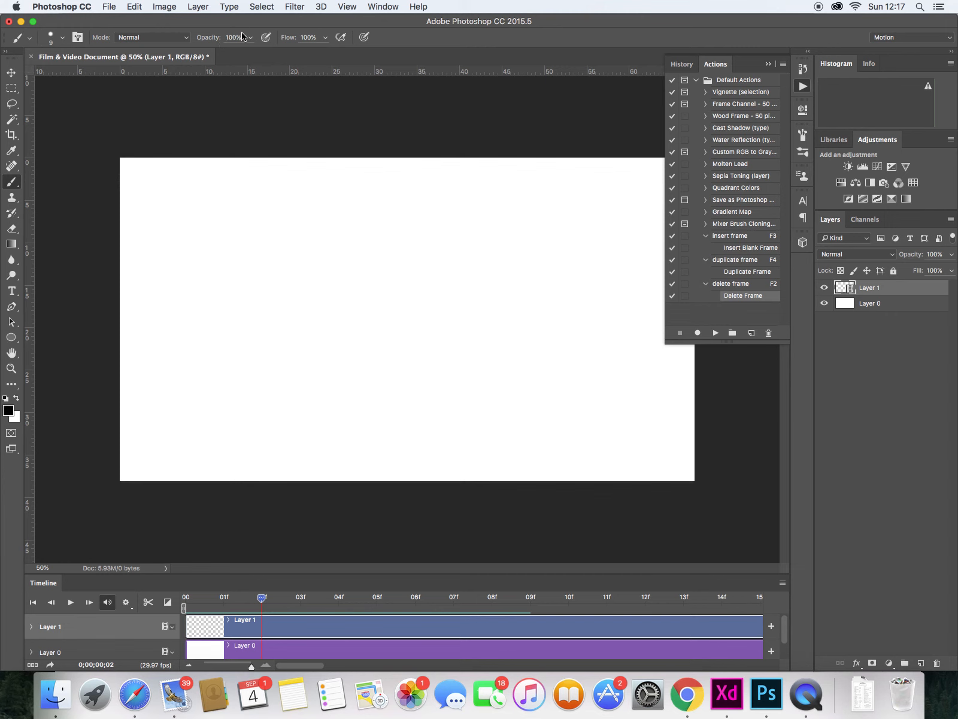
- Open Image Size and view the document's width and height in pixels
key(super+alt+i)
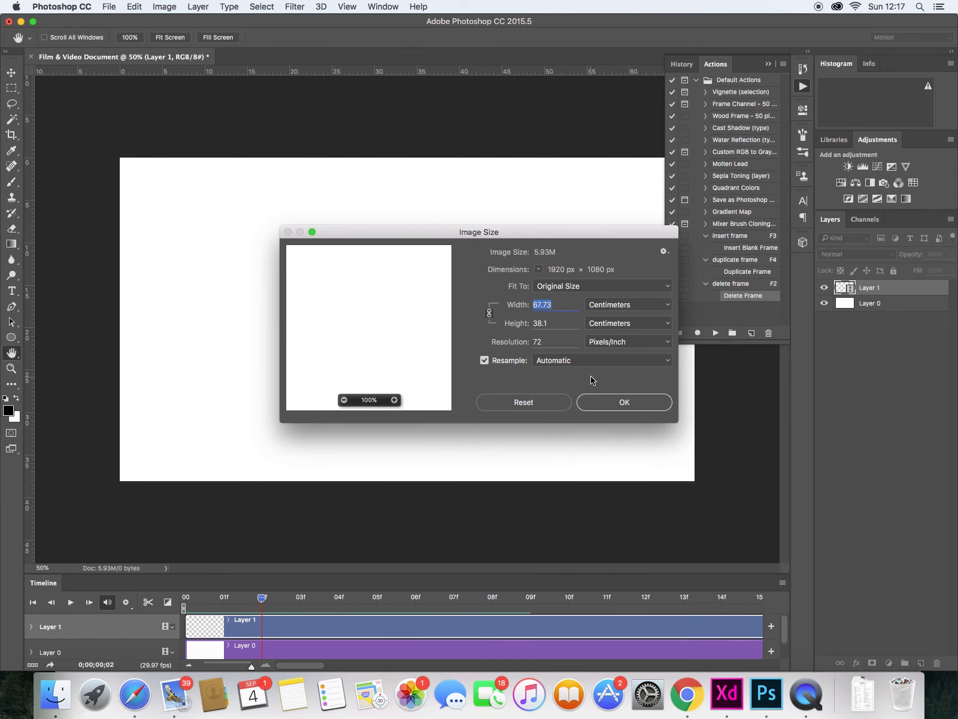
click(623, 305)
click(623, 303)
click(624, 303)
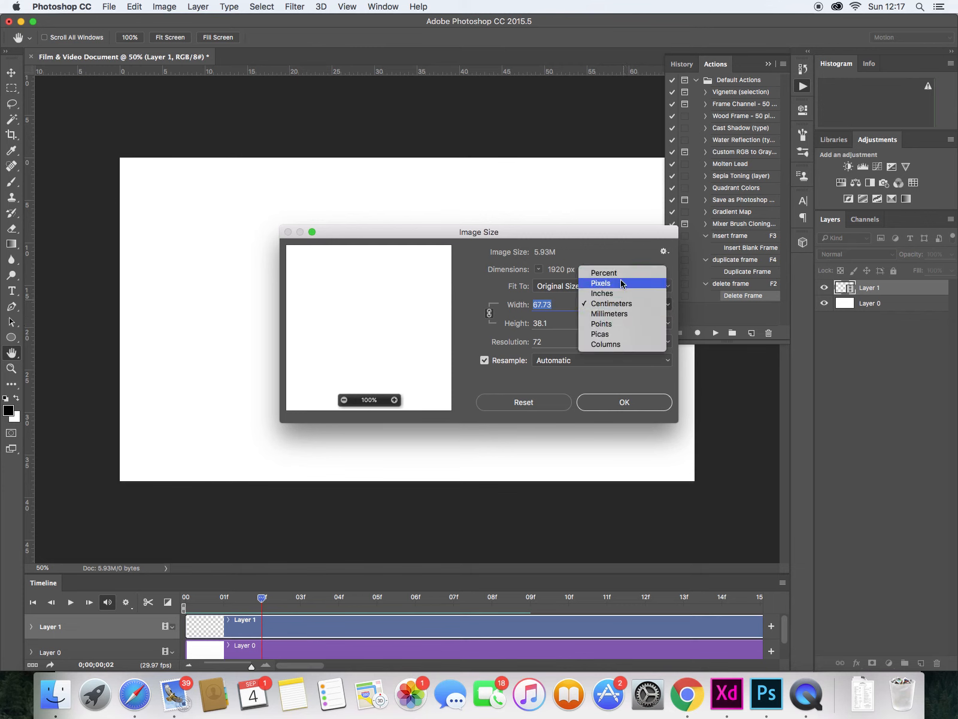
click(623, 283)
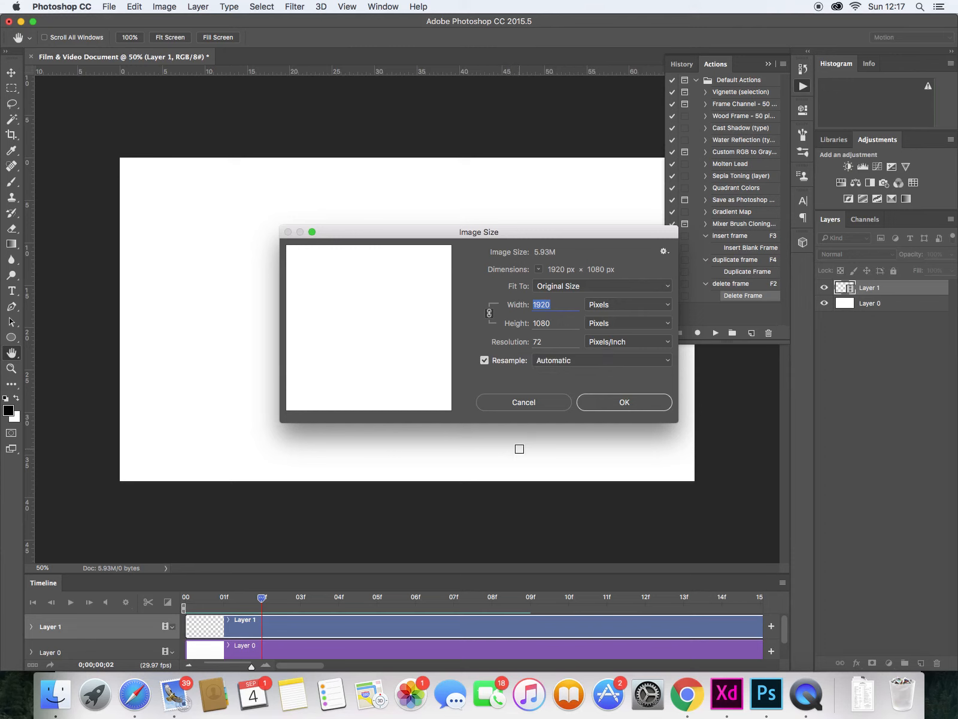
click(608, 403)
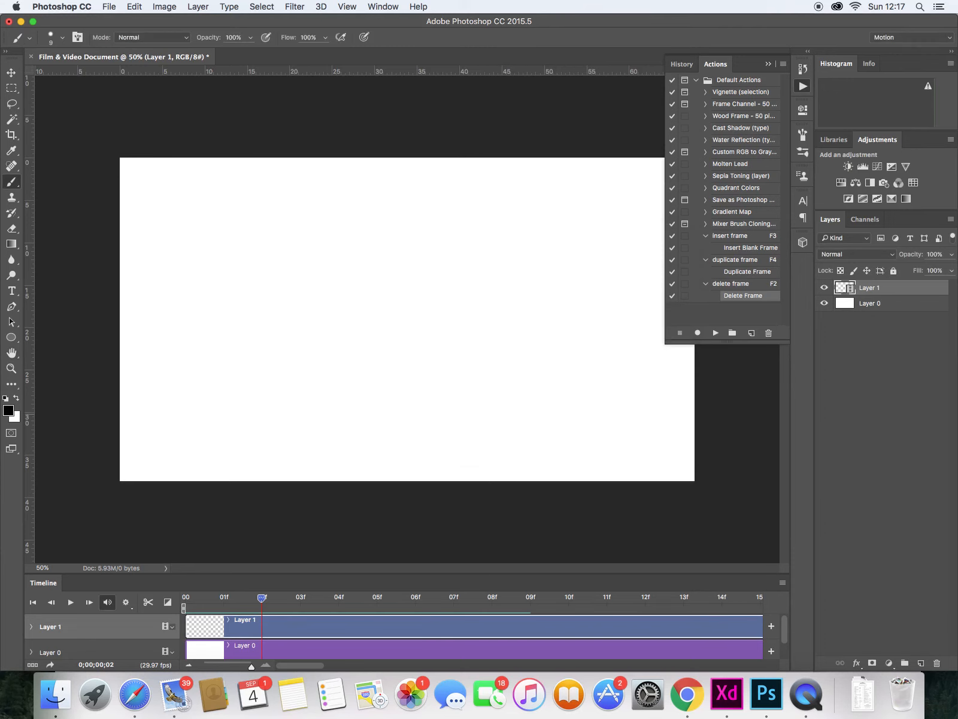